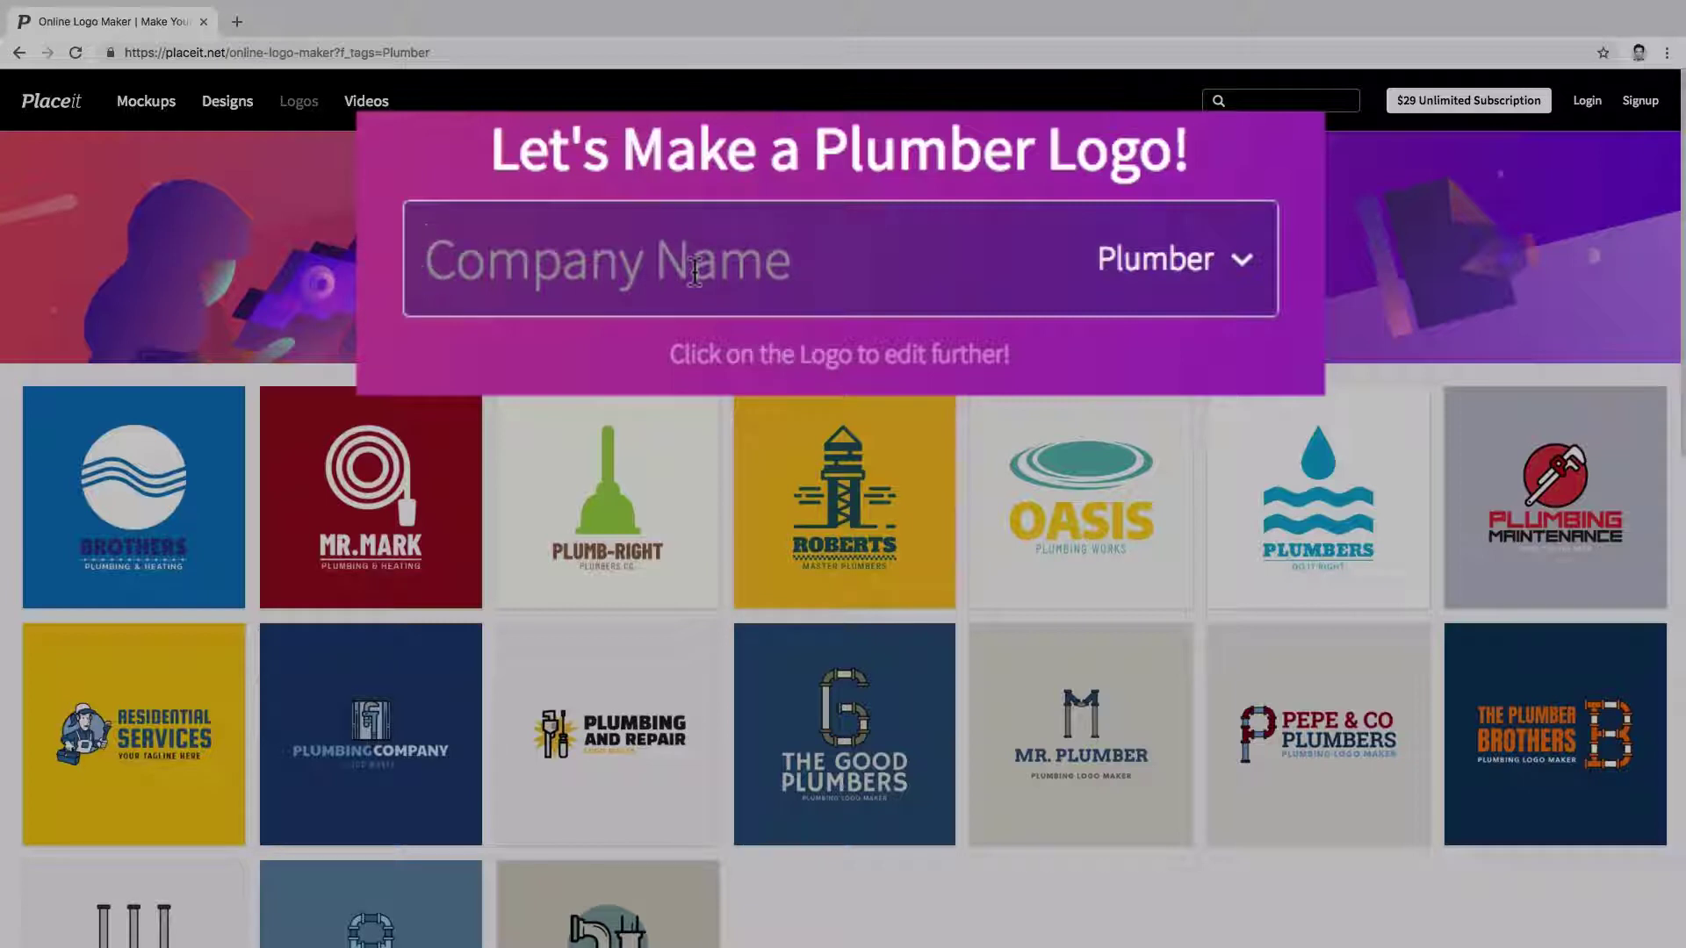
Enter ROYAL FLUSH PLUMBING as the company name for the plumber logo.
text(ROYAL FL)
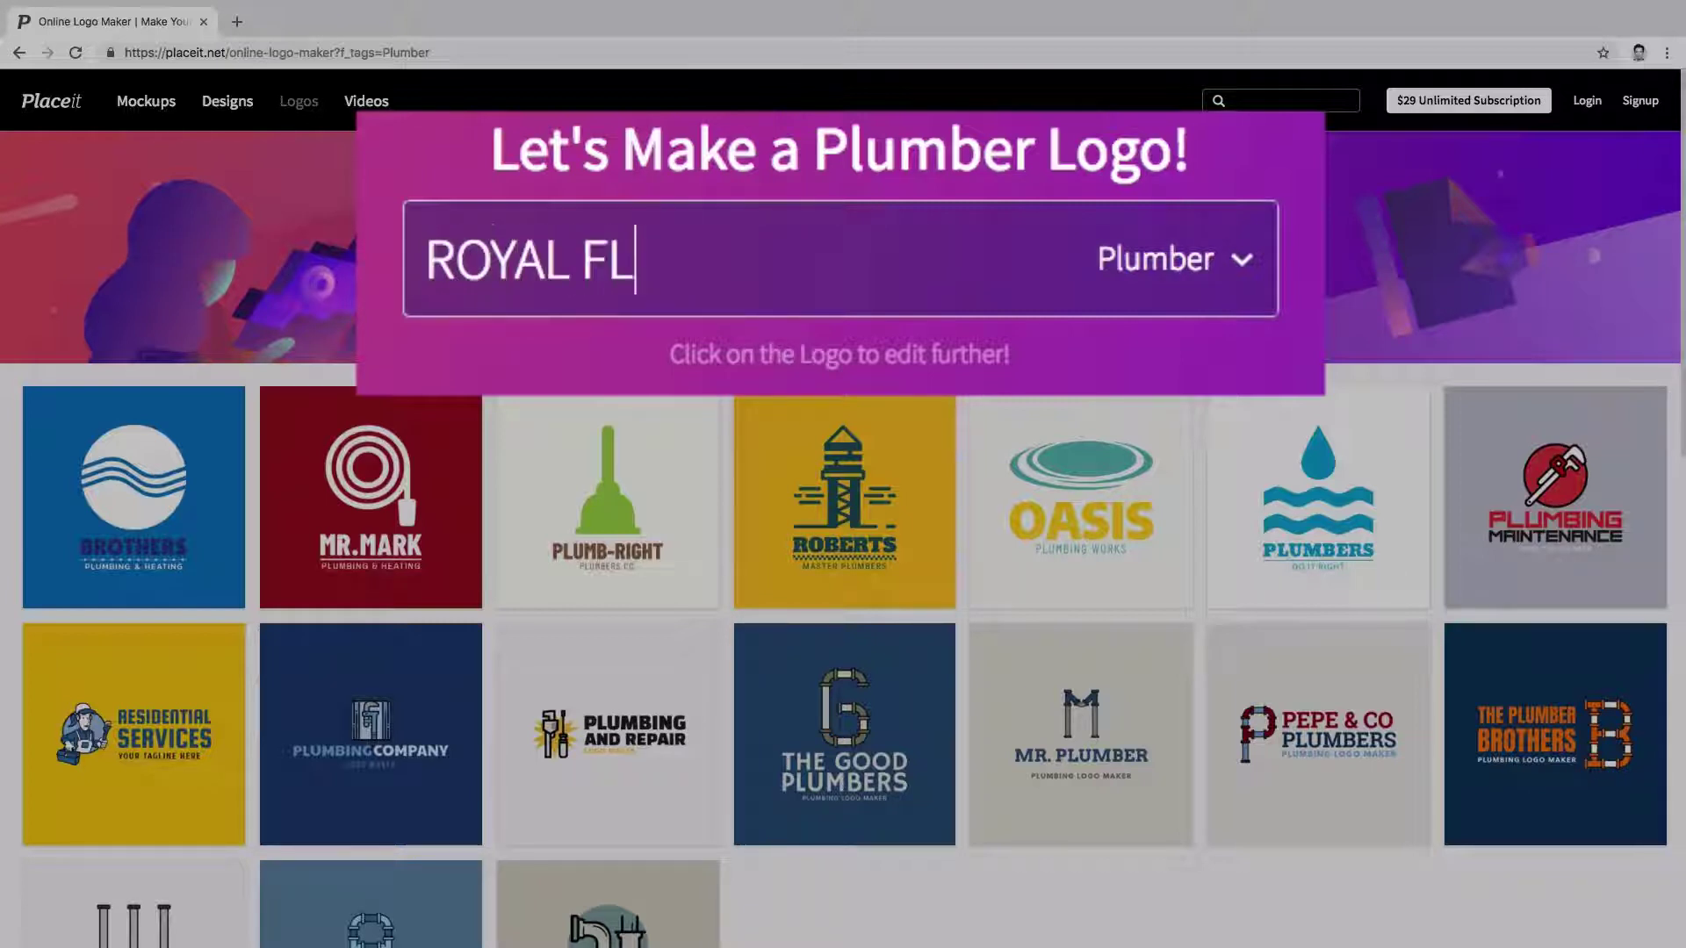
text(USH PLU)
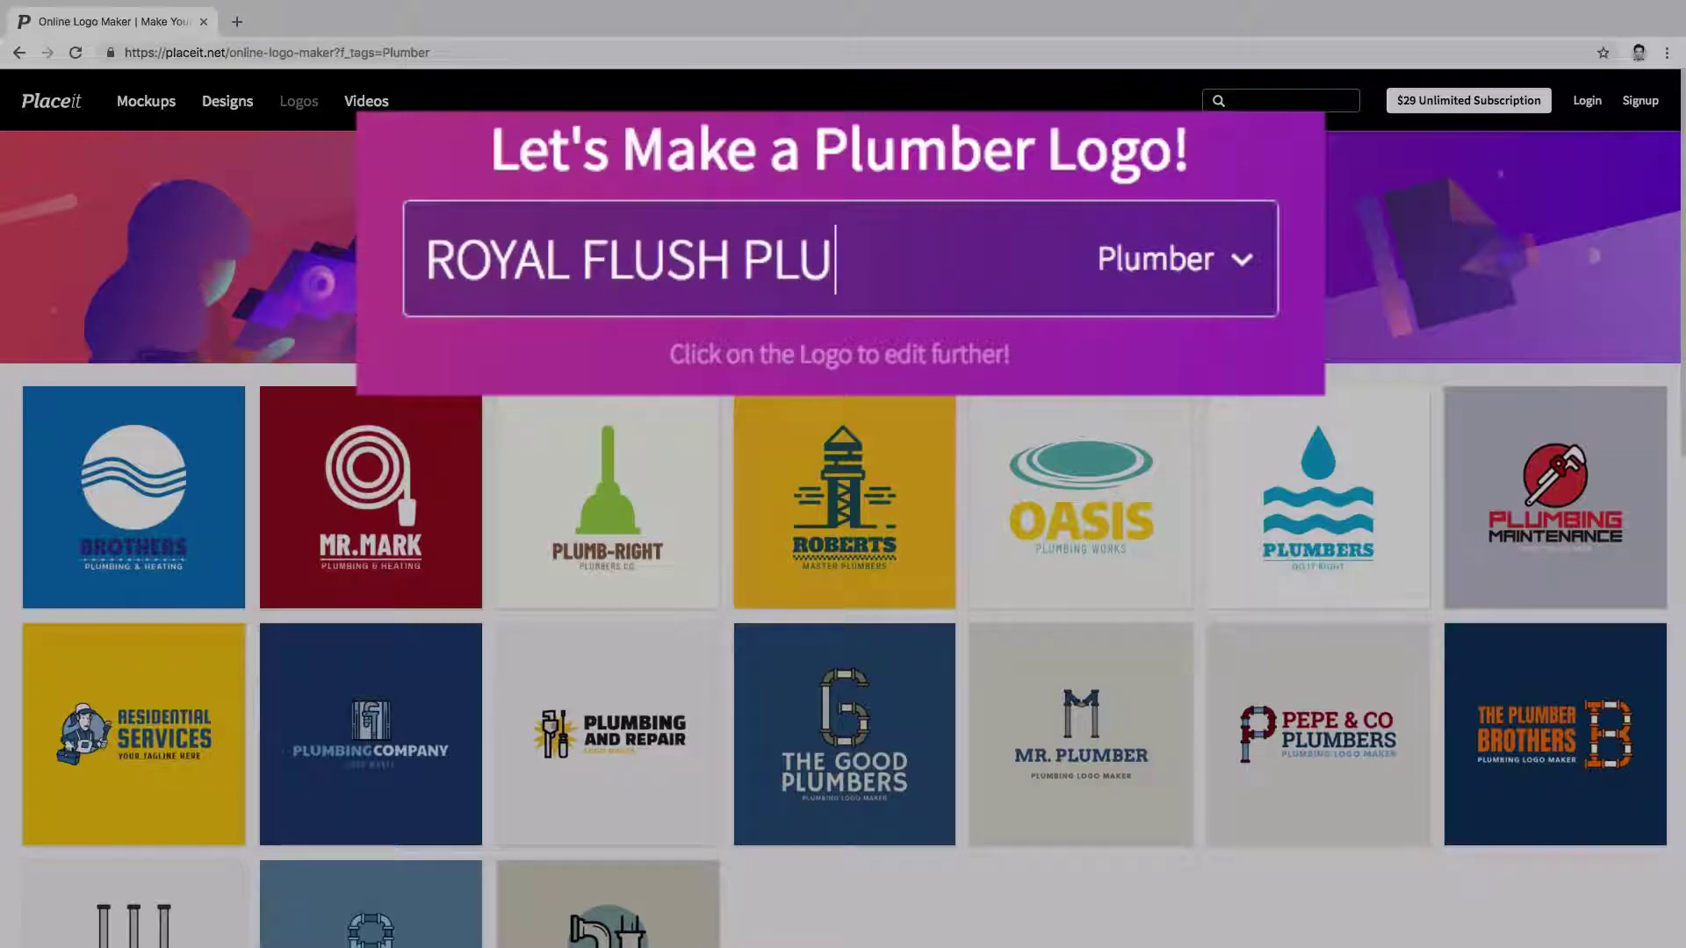
text(MBING)
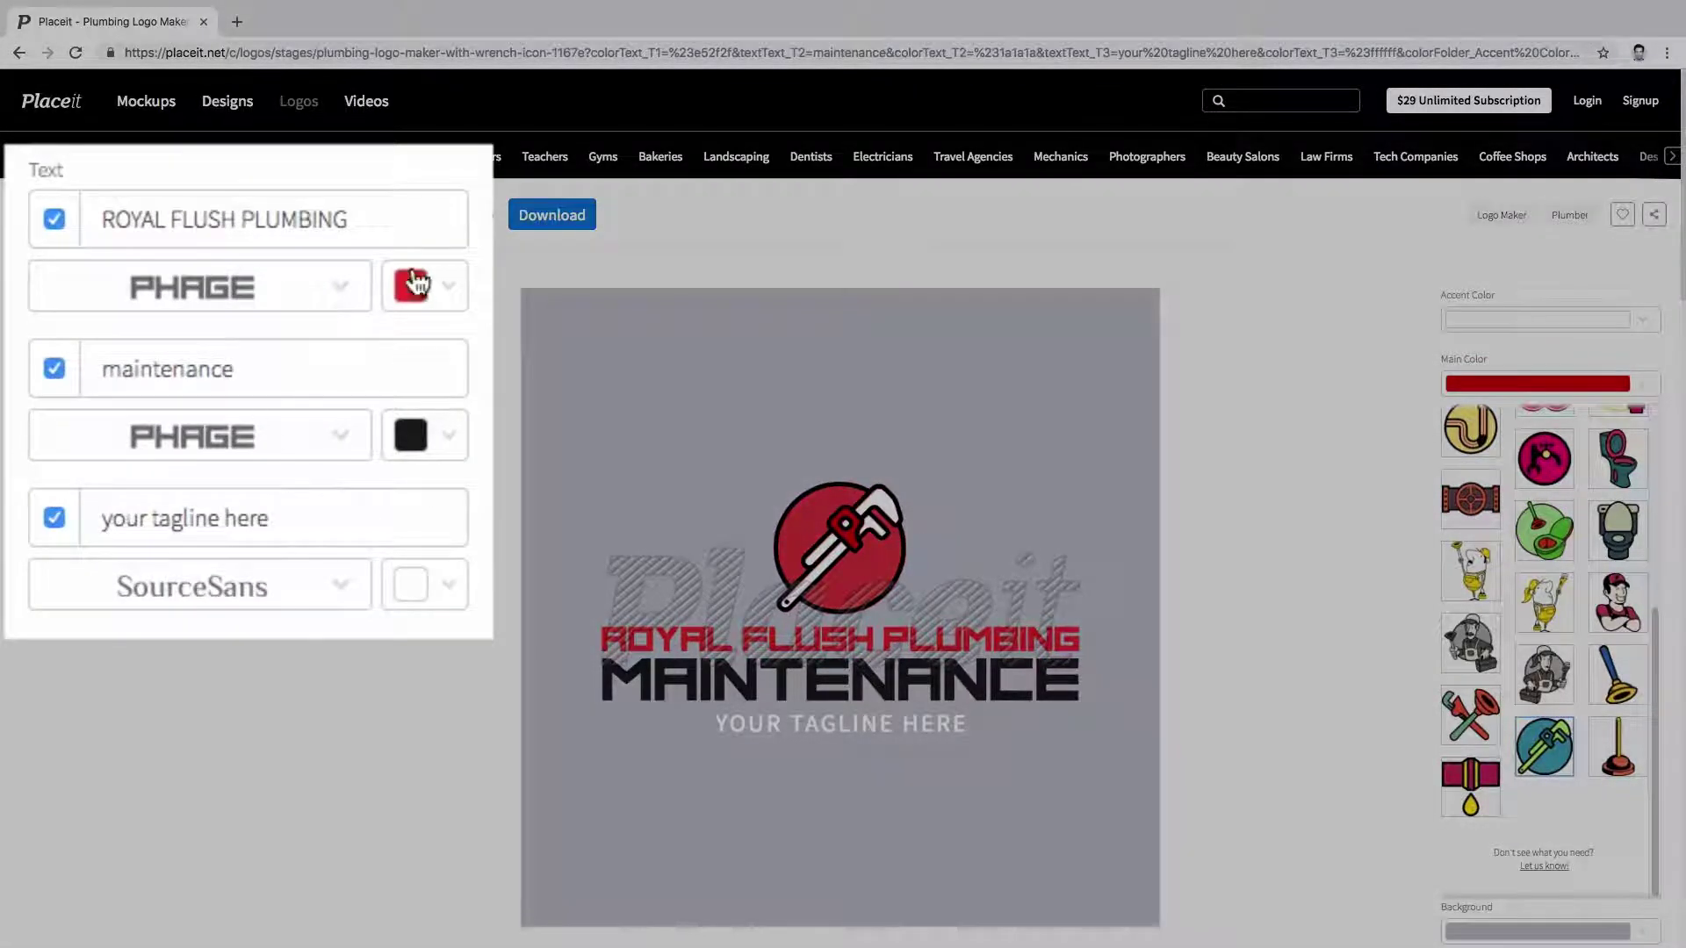
click(380, 202)
click(369, 365)
click(403, 518)
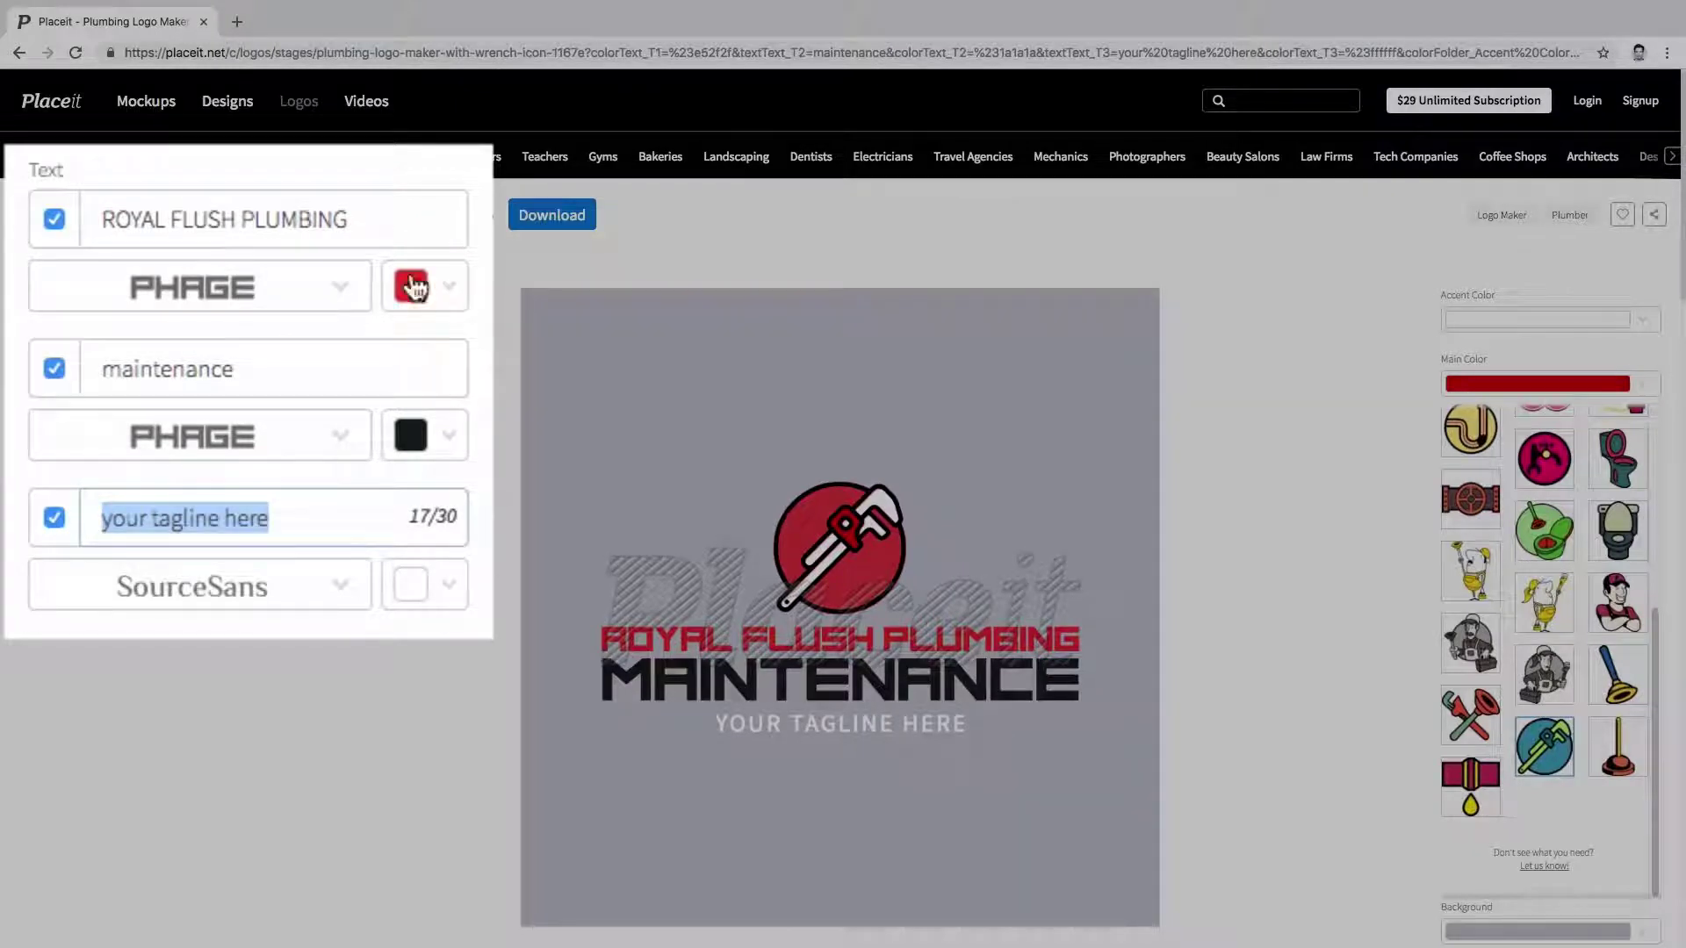
click(385, 218)
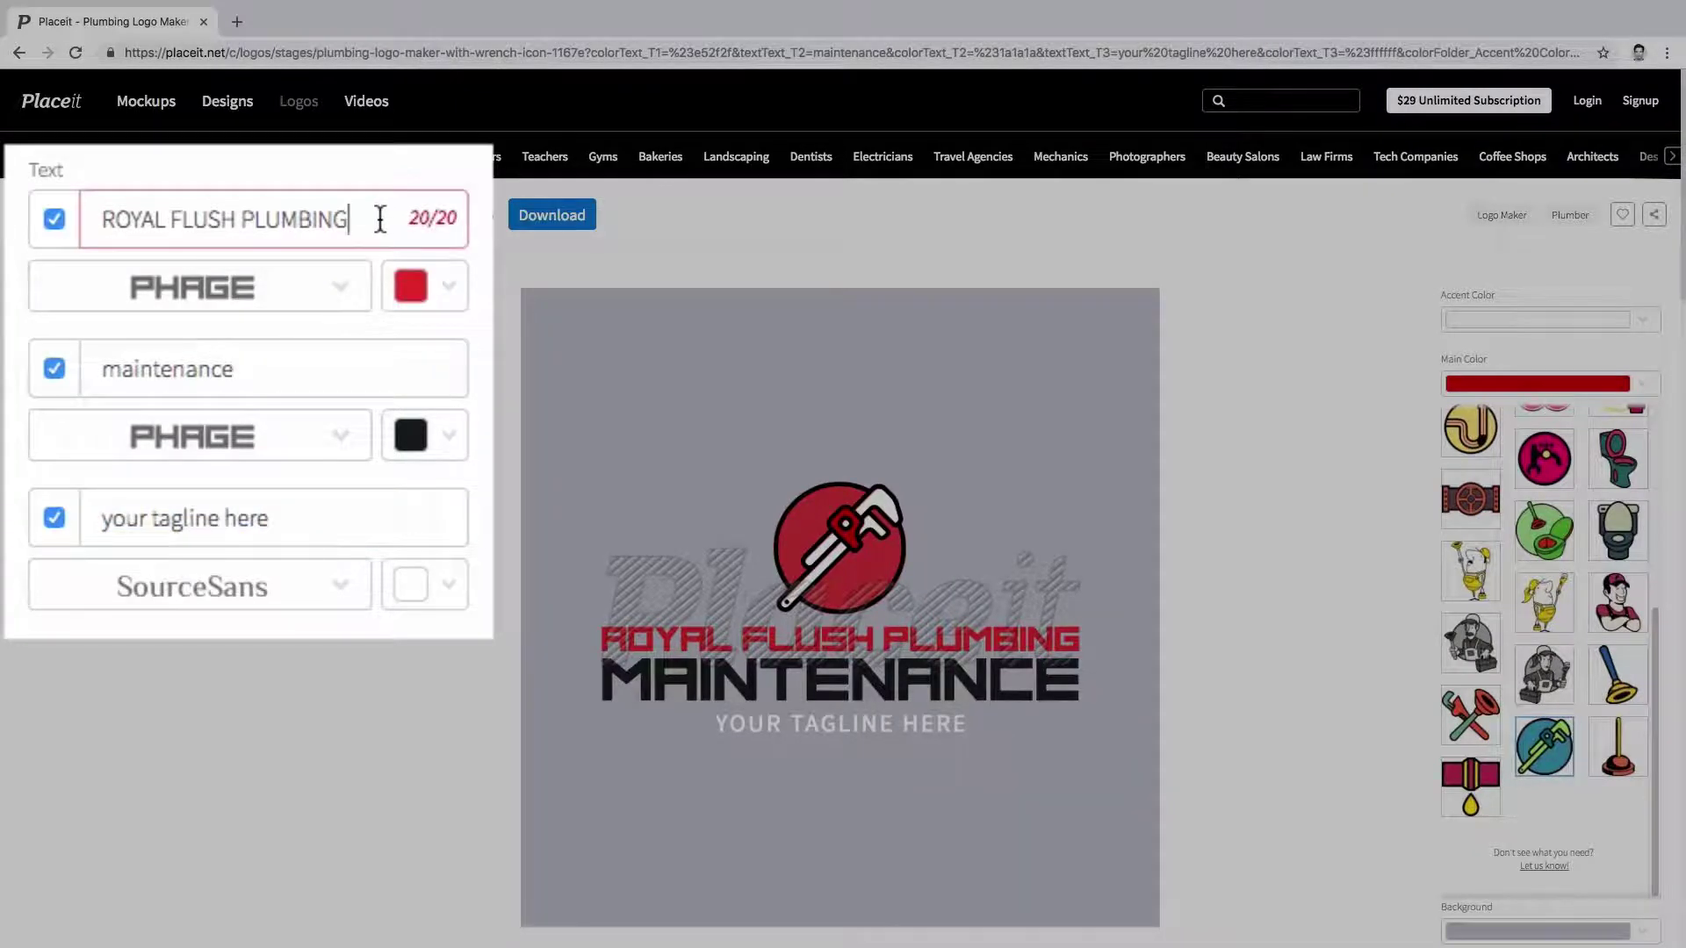
key(BackSpace)
key(BackSpace)
key(BackSpace)
key(BackSpace)
text(B)
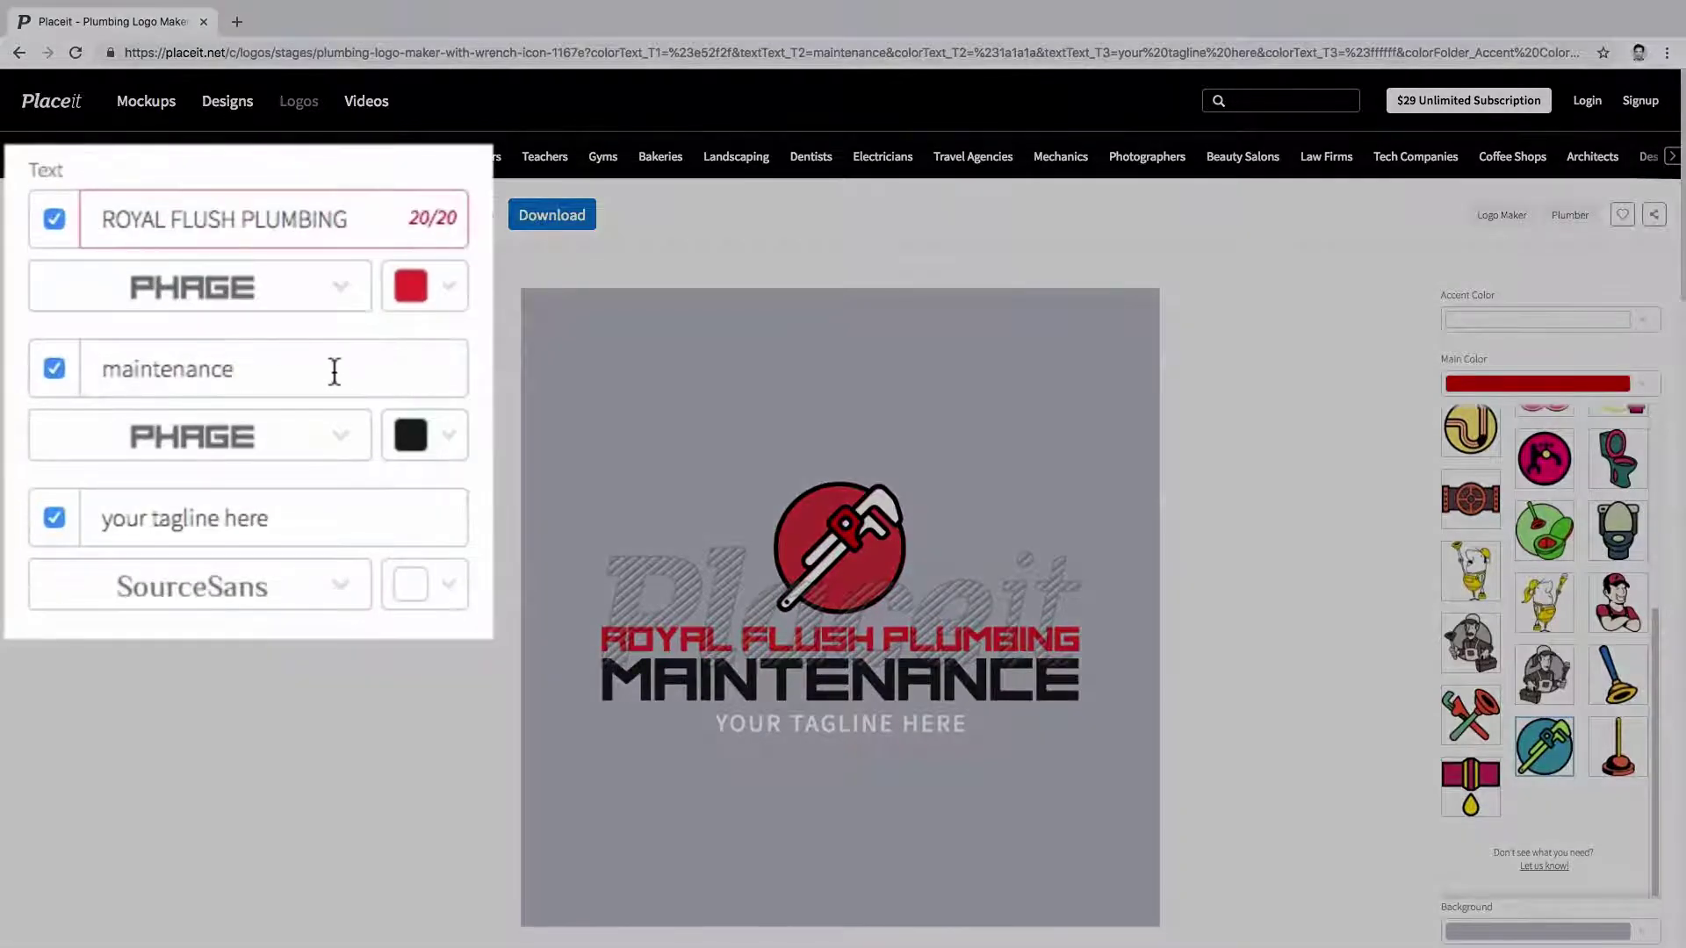
click(395, 379)
click(361, 526)
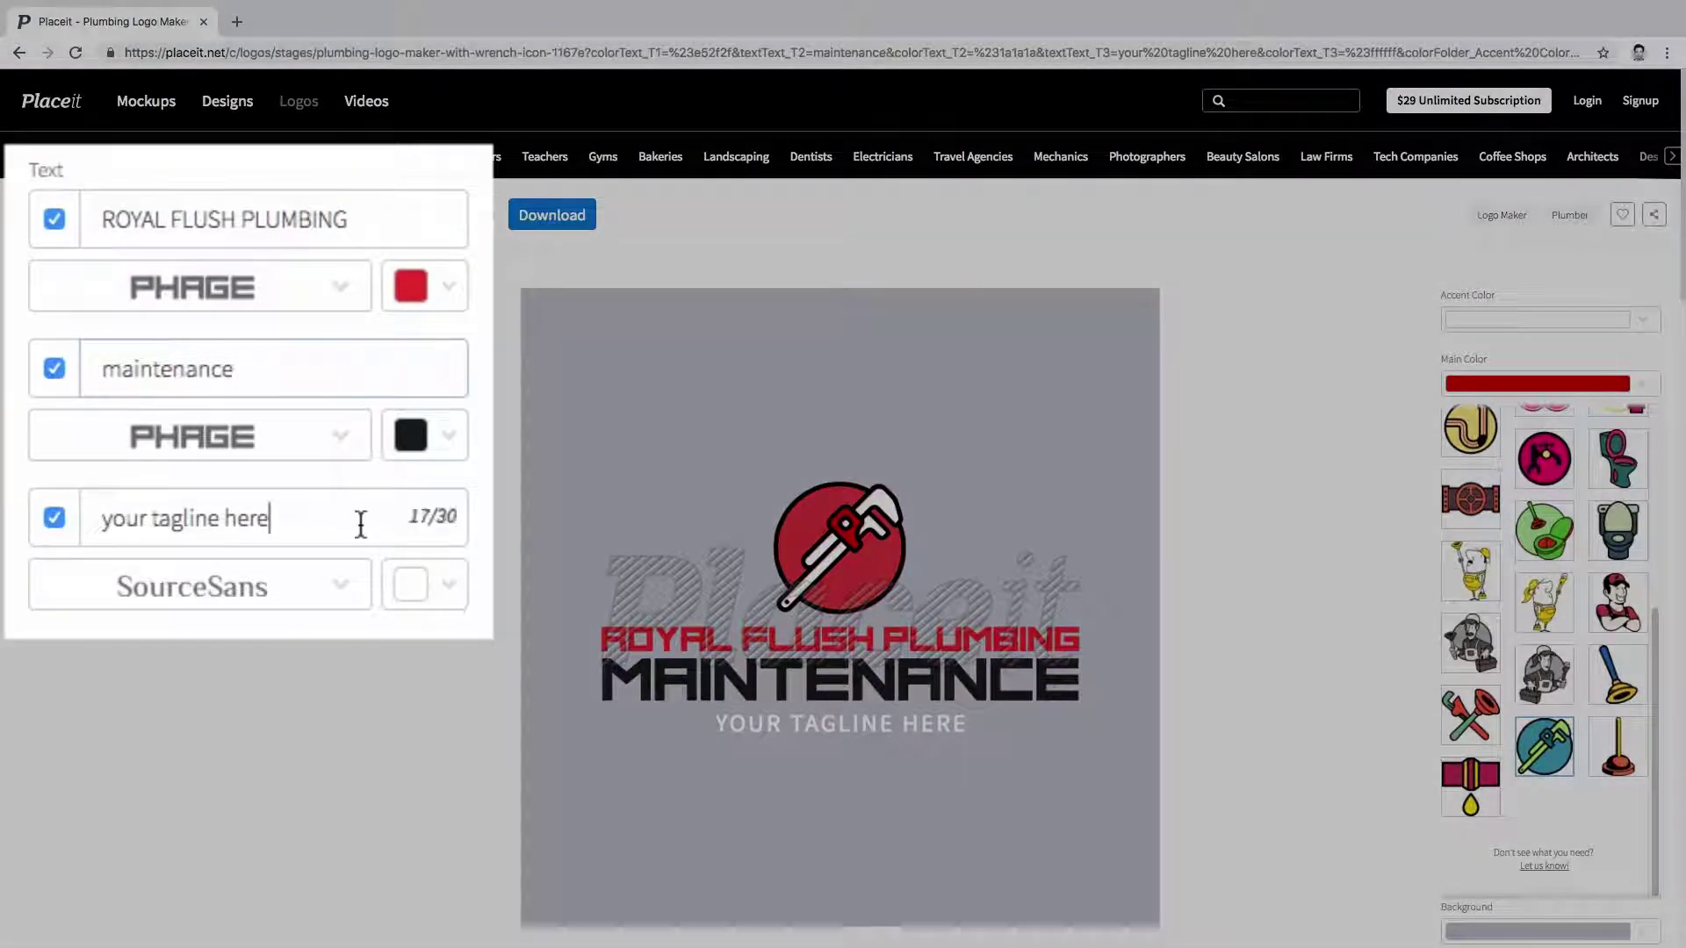
click(406, 222)
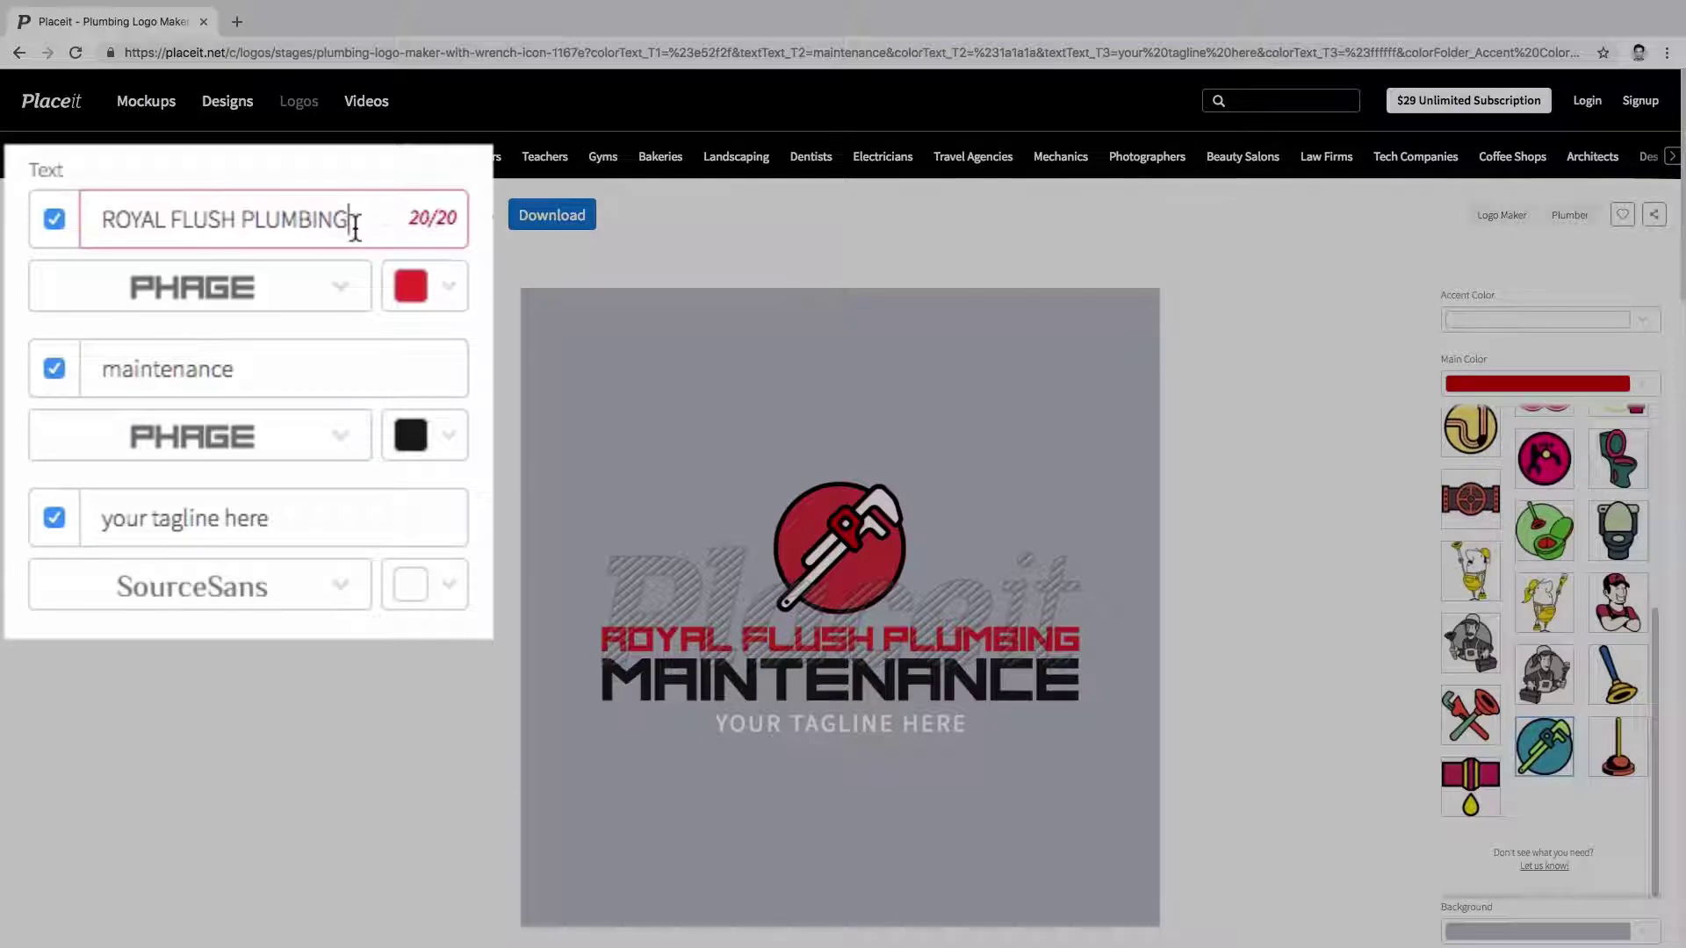
drag(183, 220, 102, 220)
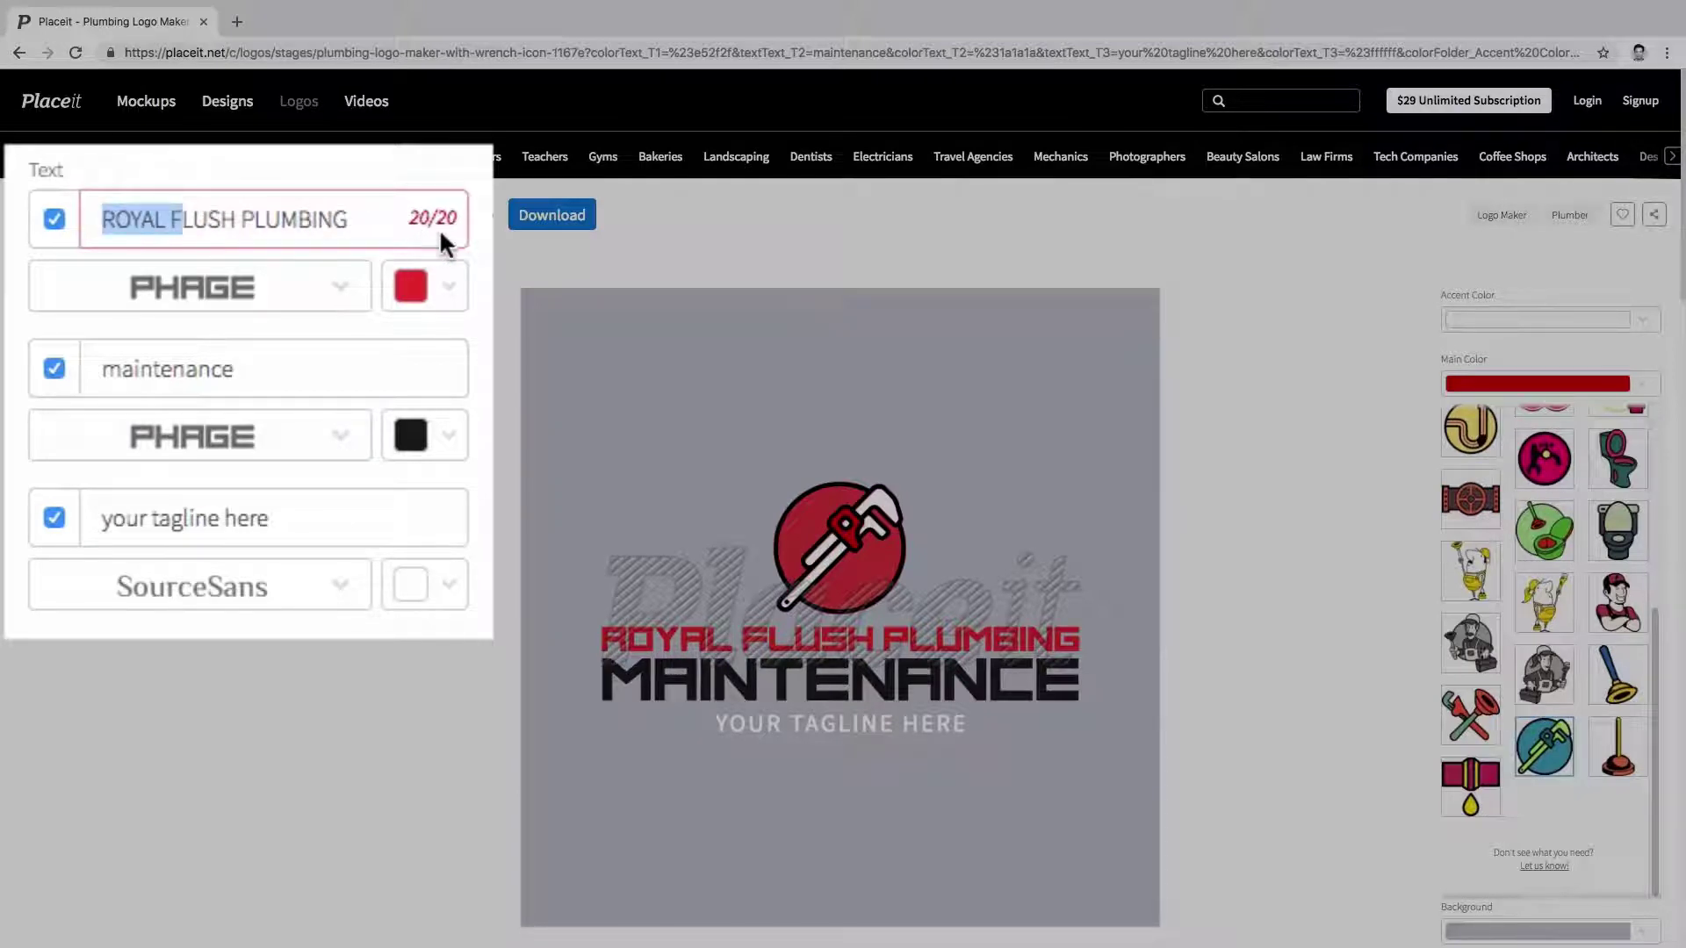
click(359, 220)
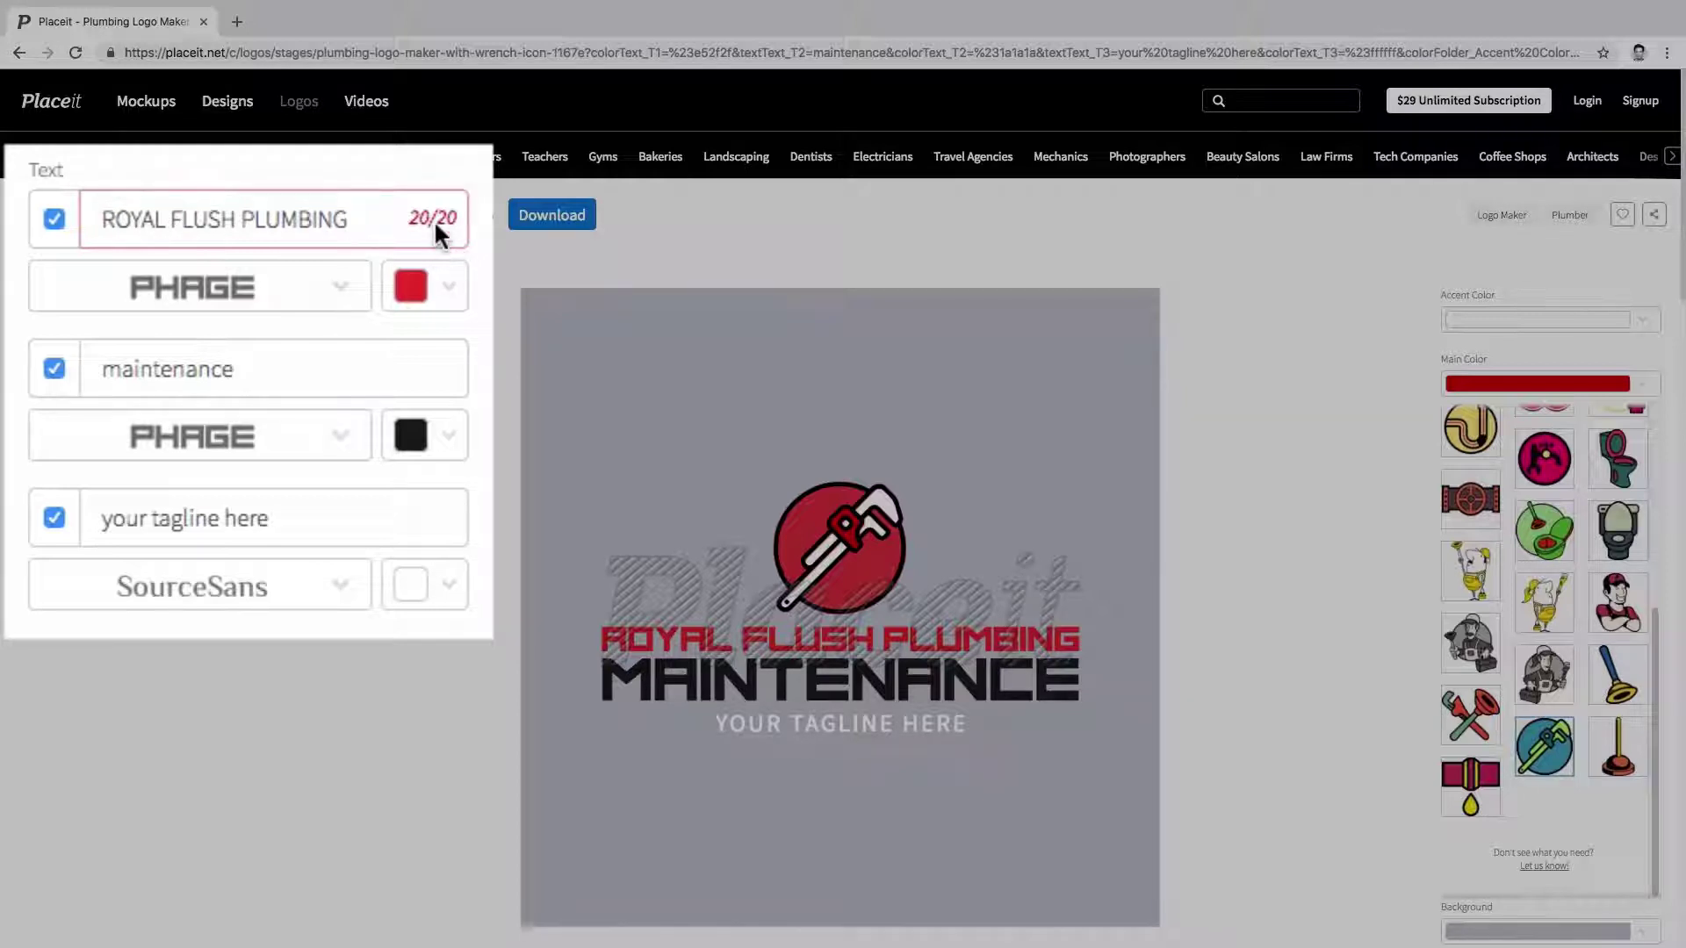
Turn the logo's first text line off and back on.
click(52, 219)
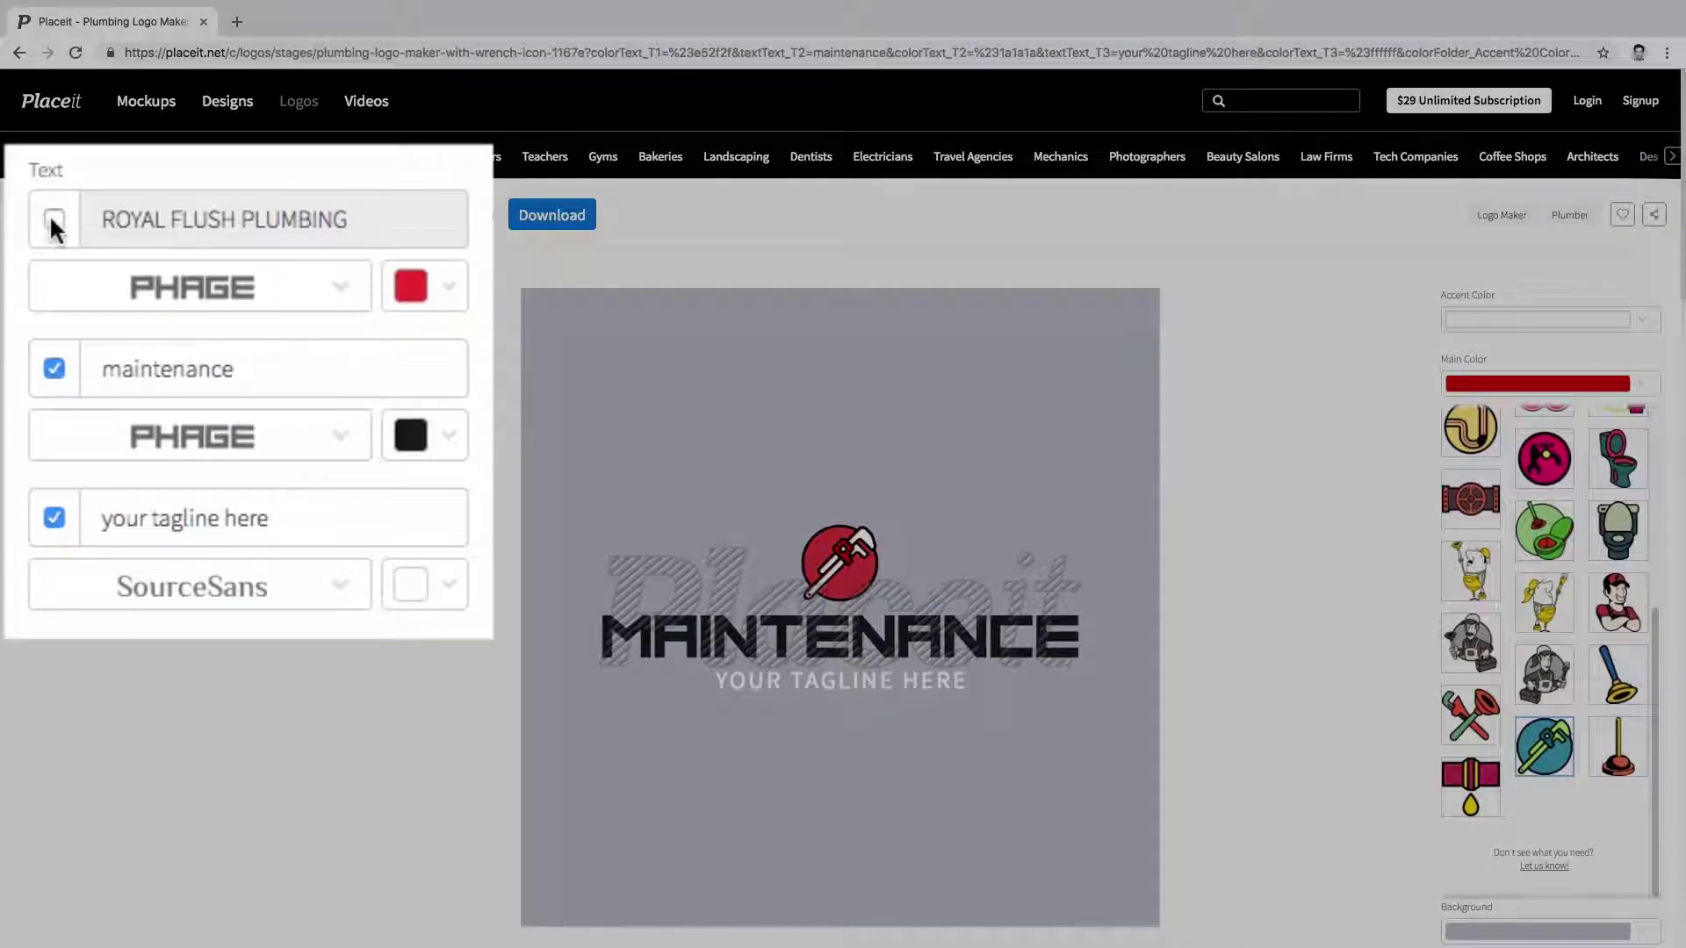
click(51, 217)
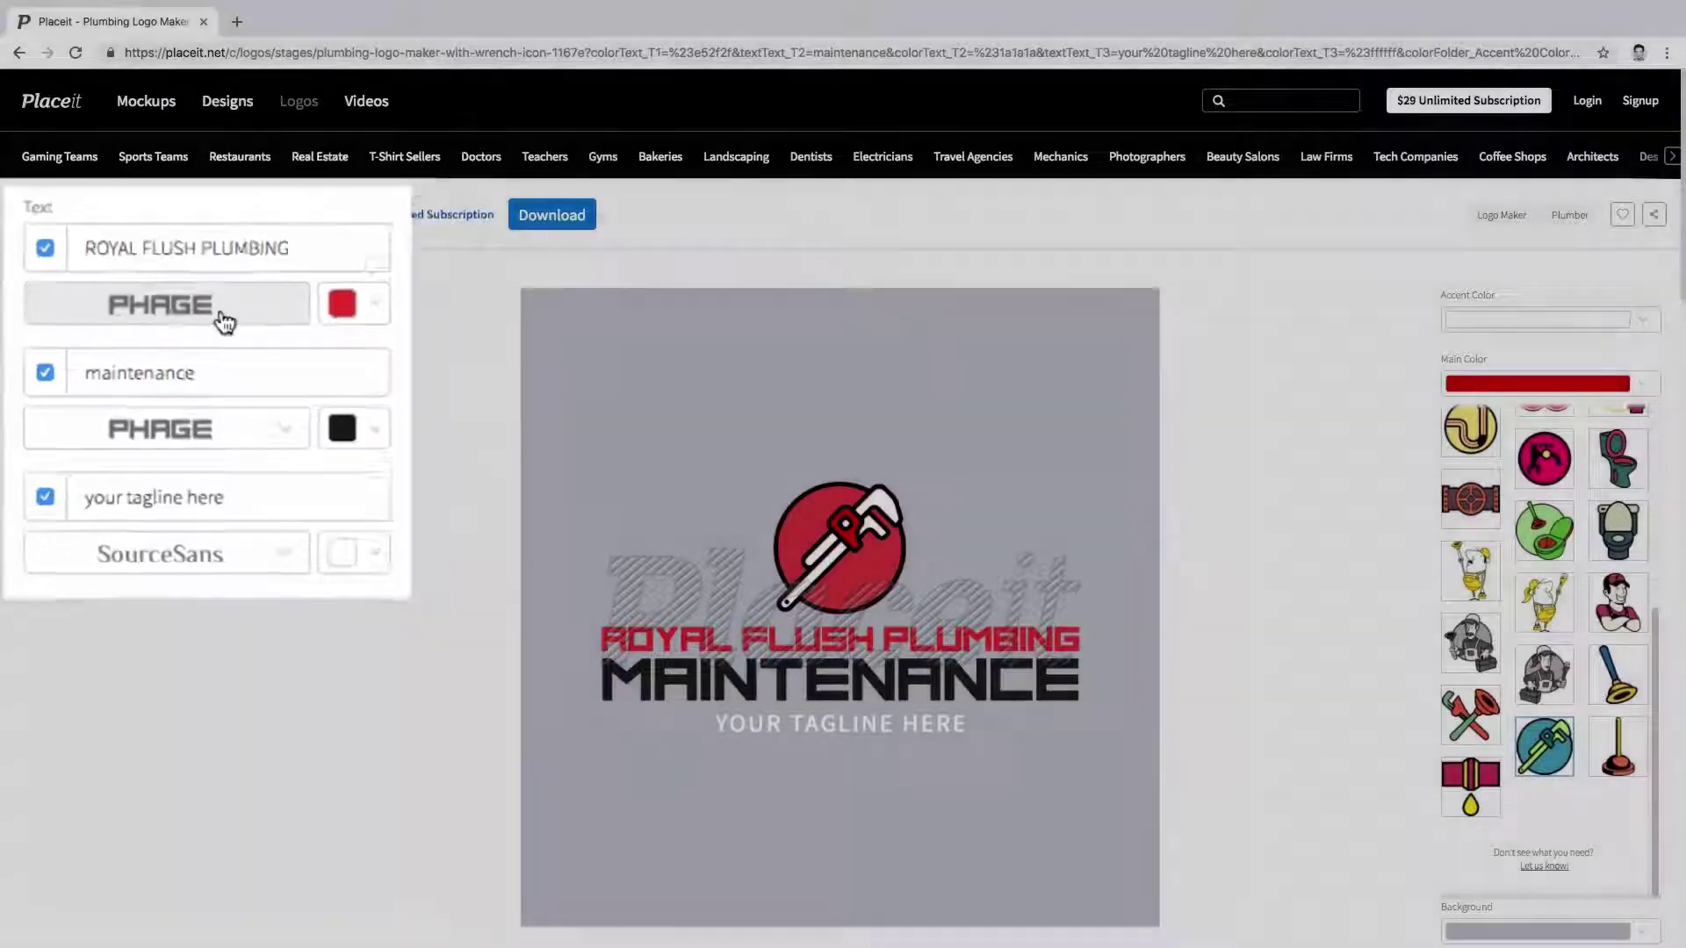
Change the font of the ROYAL FLUSH PLUMBING line to Ikaros.
click(270, 311)
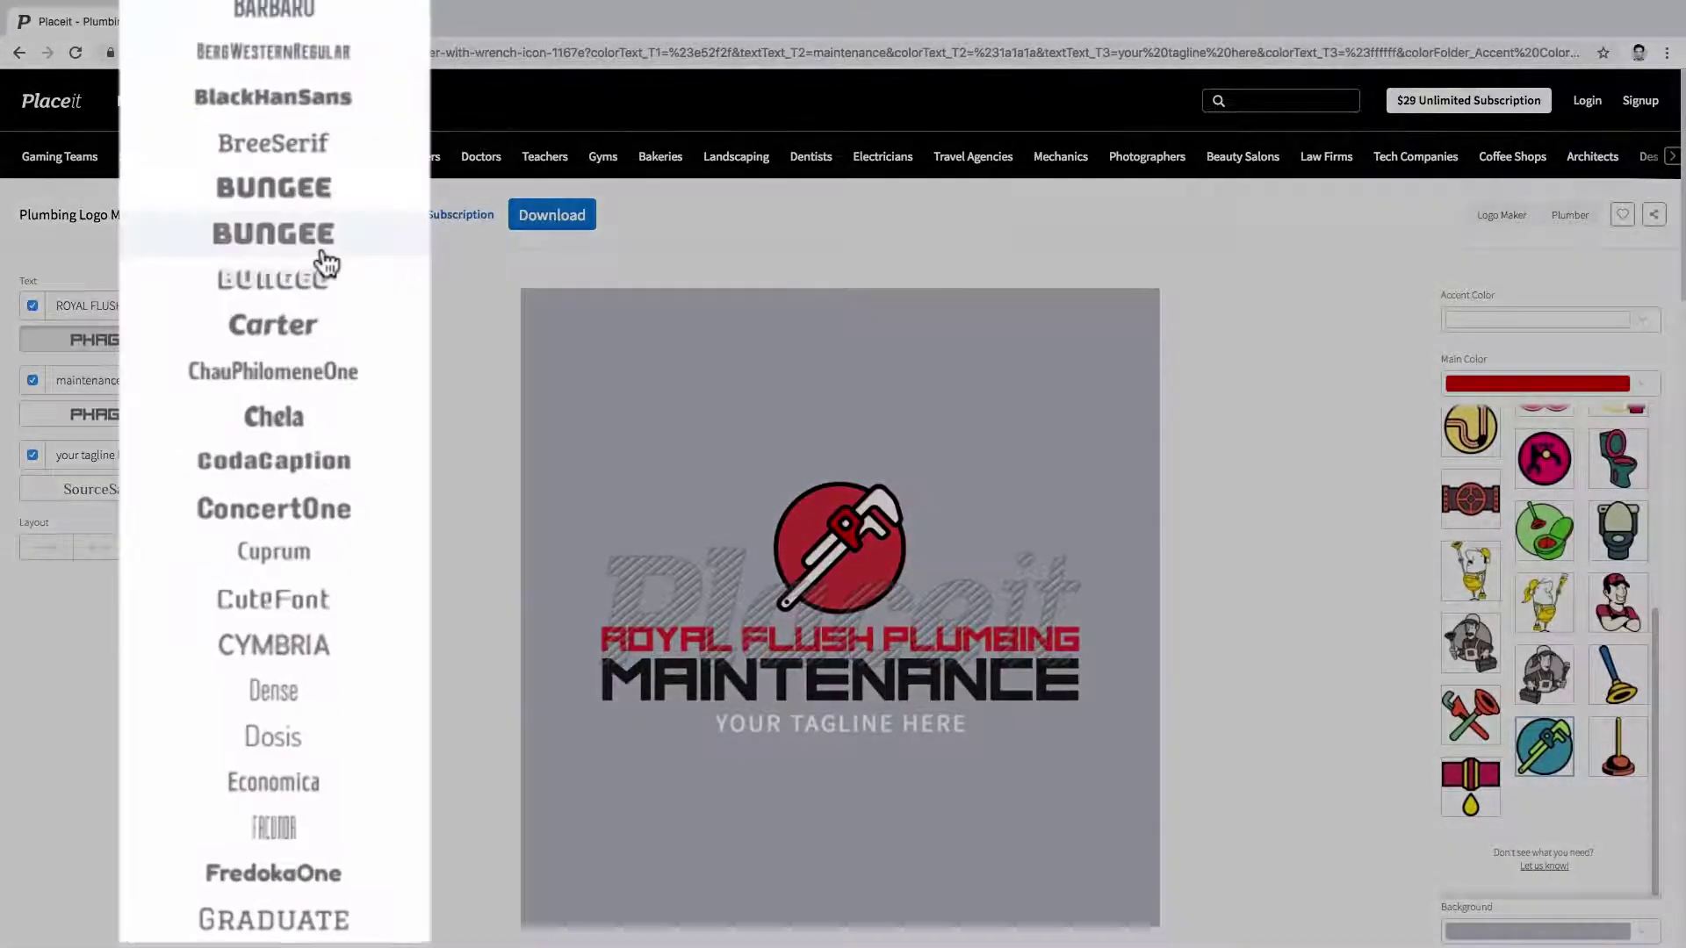
scroll(314, 379, down, 5)
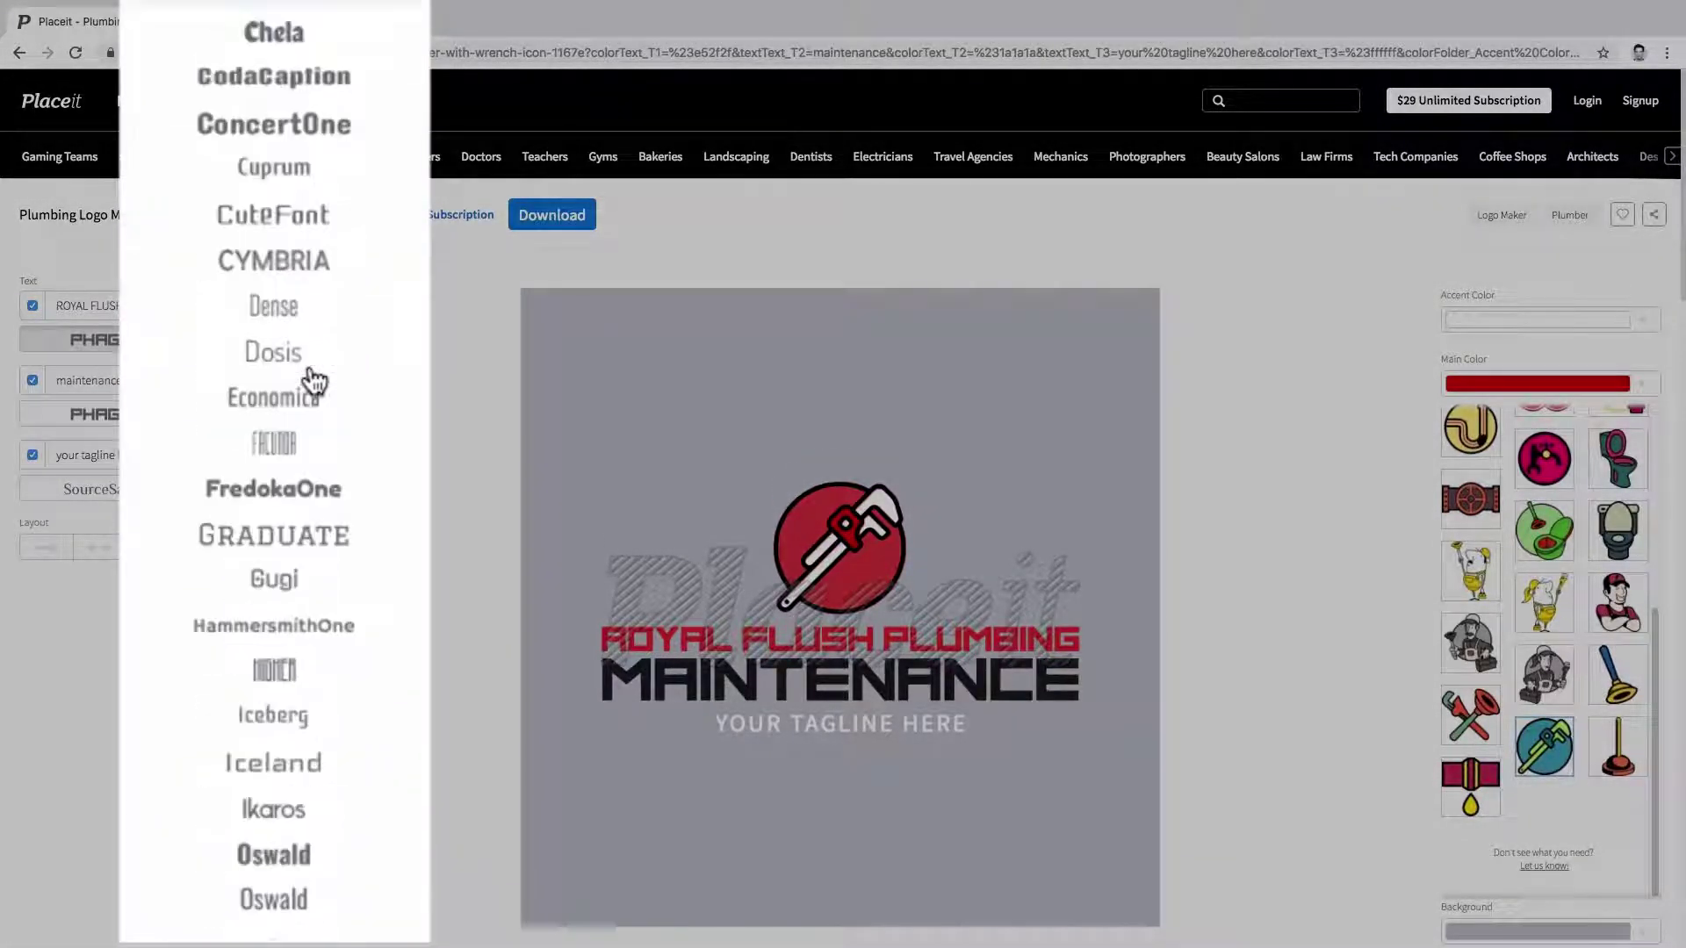
scroll(314, 379, down, 3)
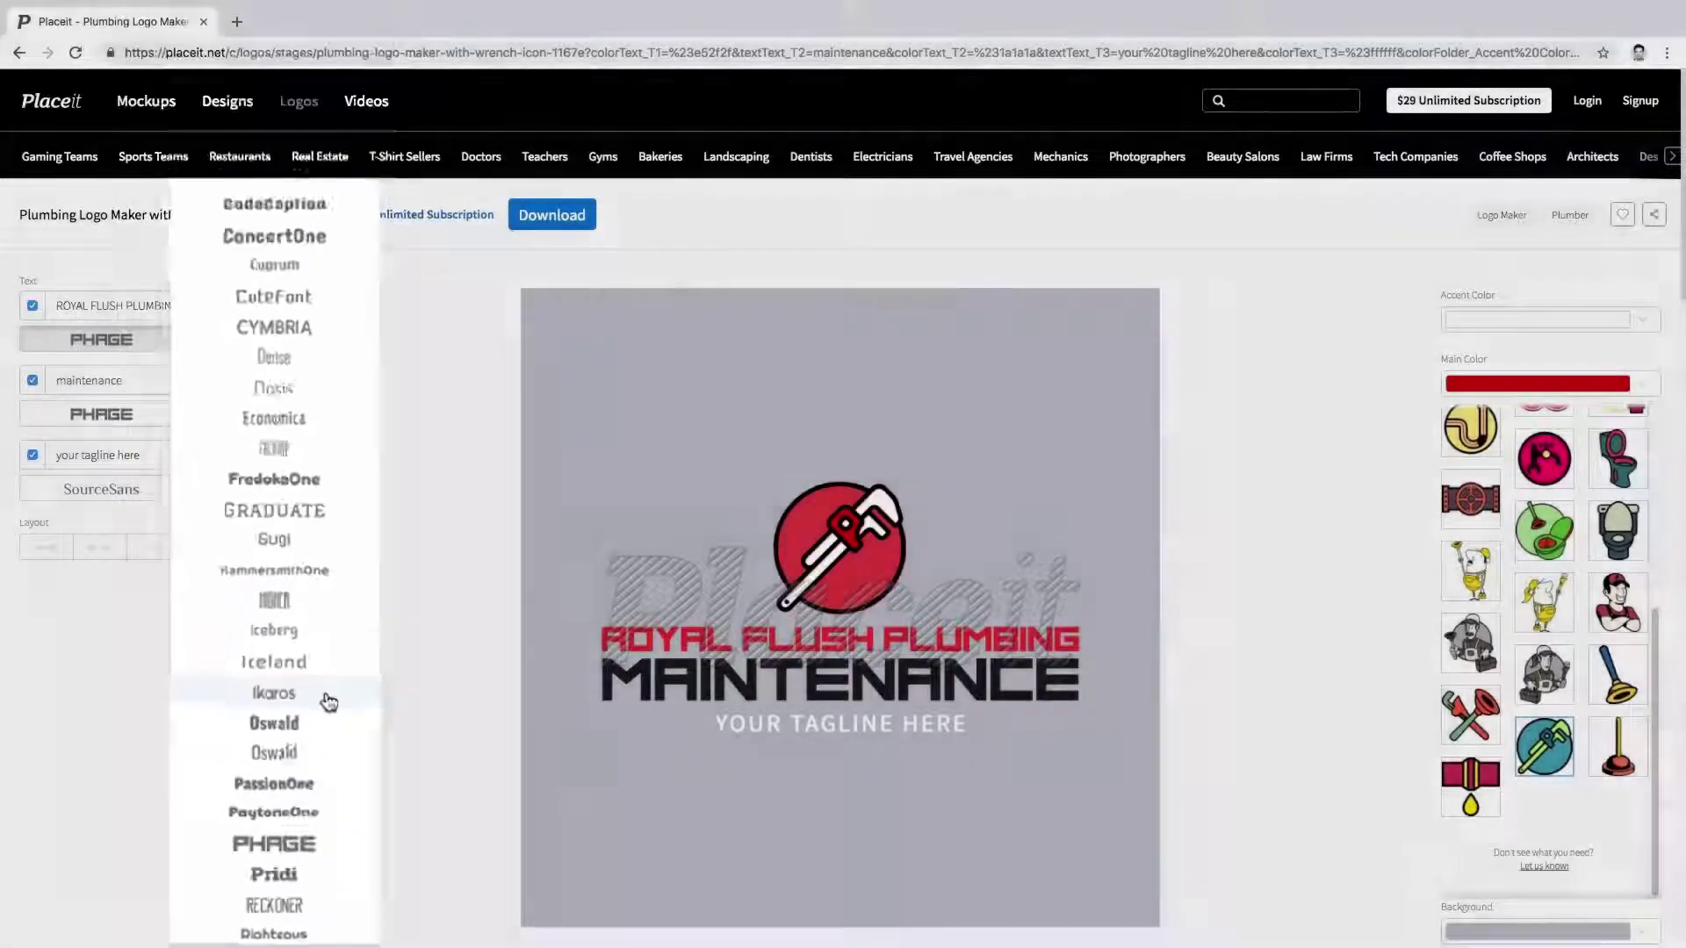
click(351, 575)
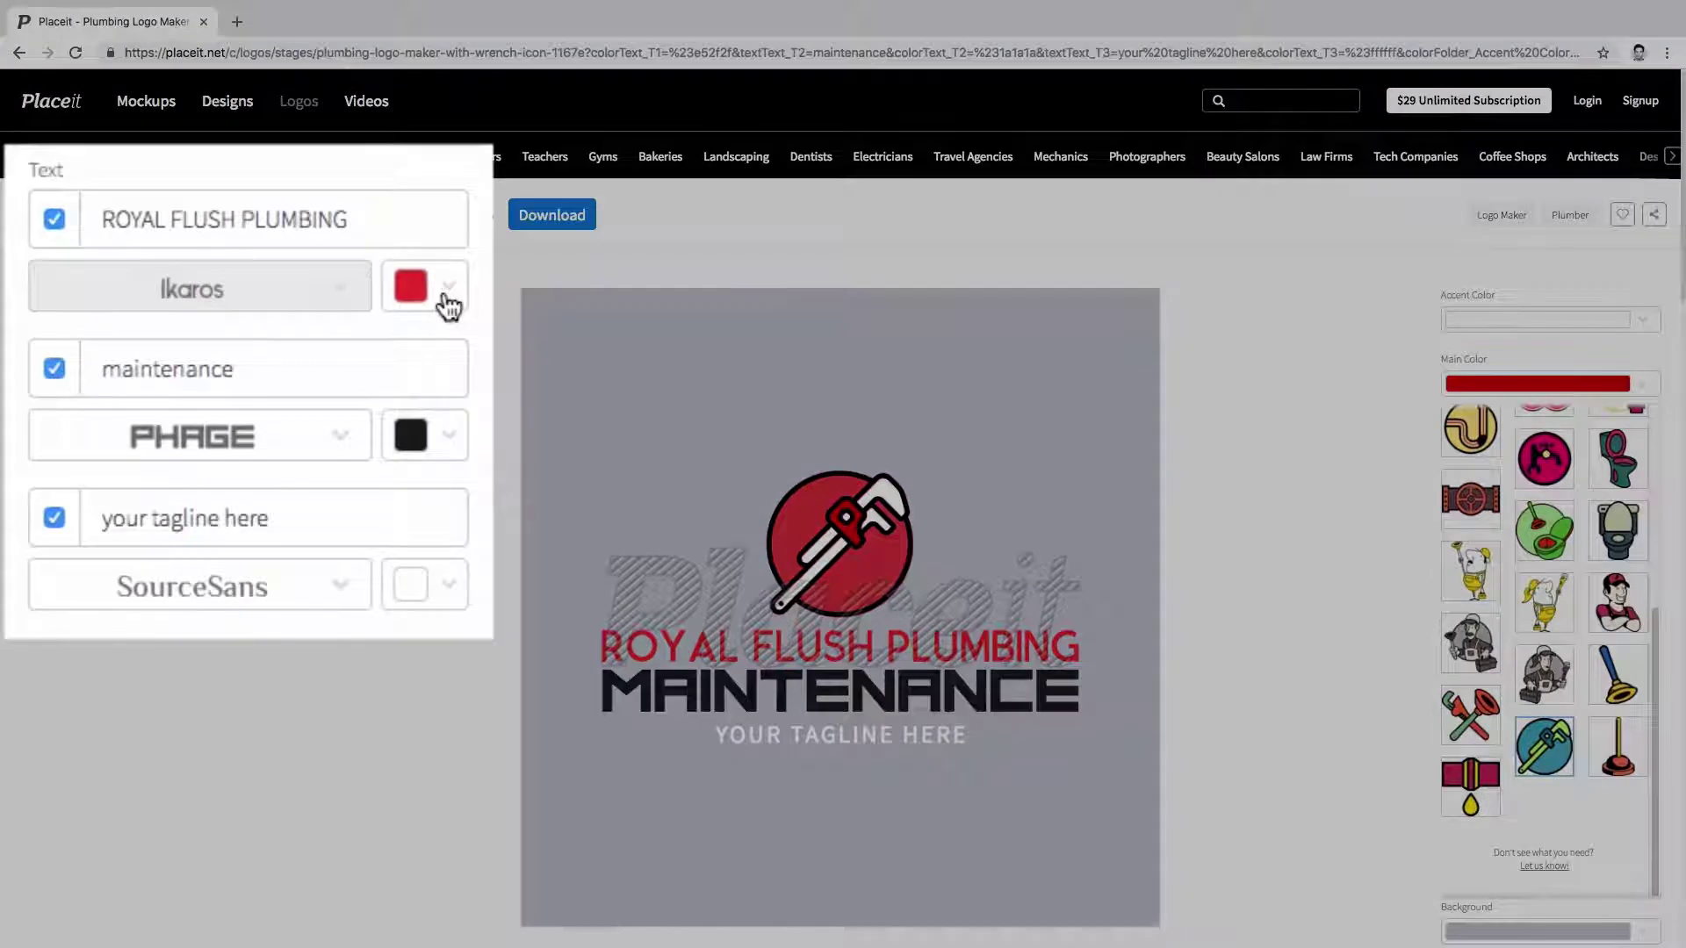
Recolor the ROYAL FLUSH PLUMBING line with the palette yellow #ffd966.
click(447, 309)
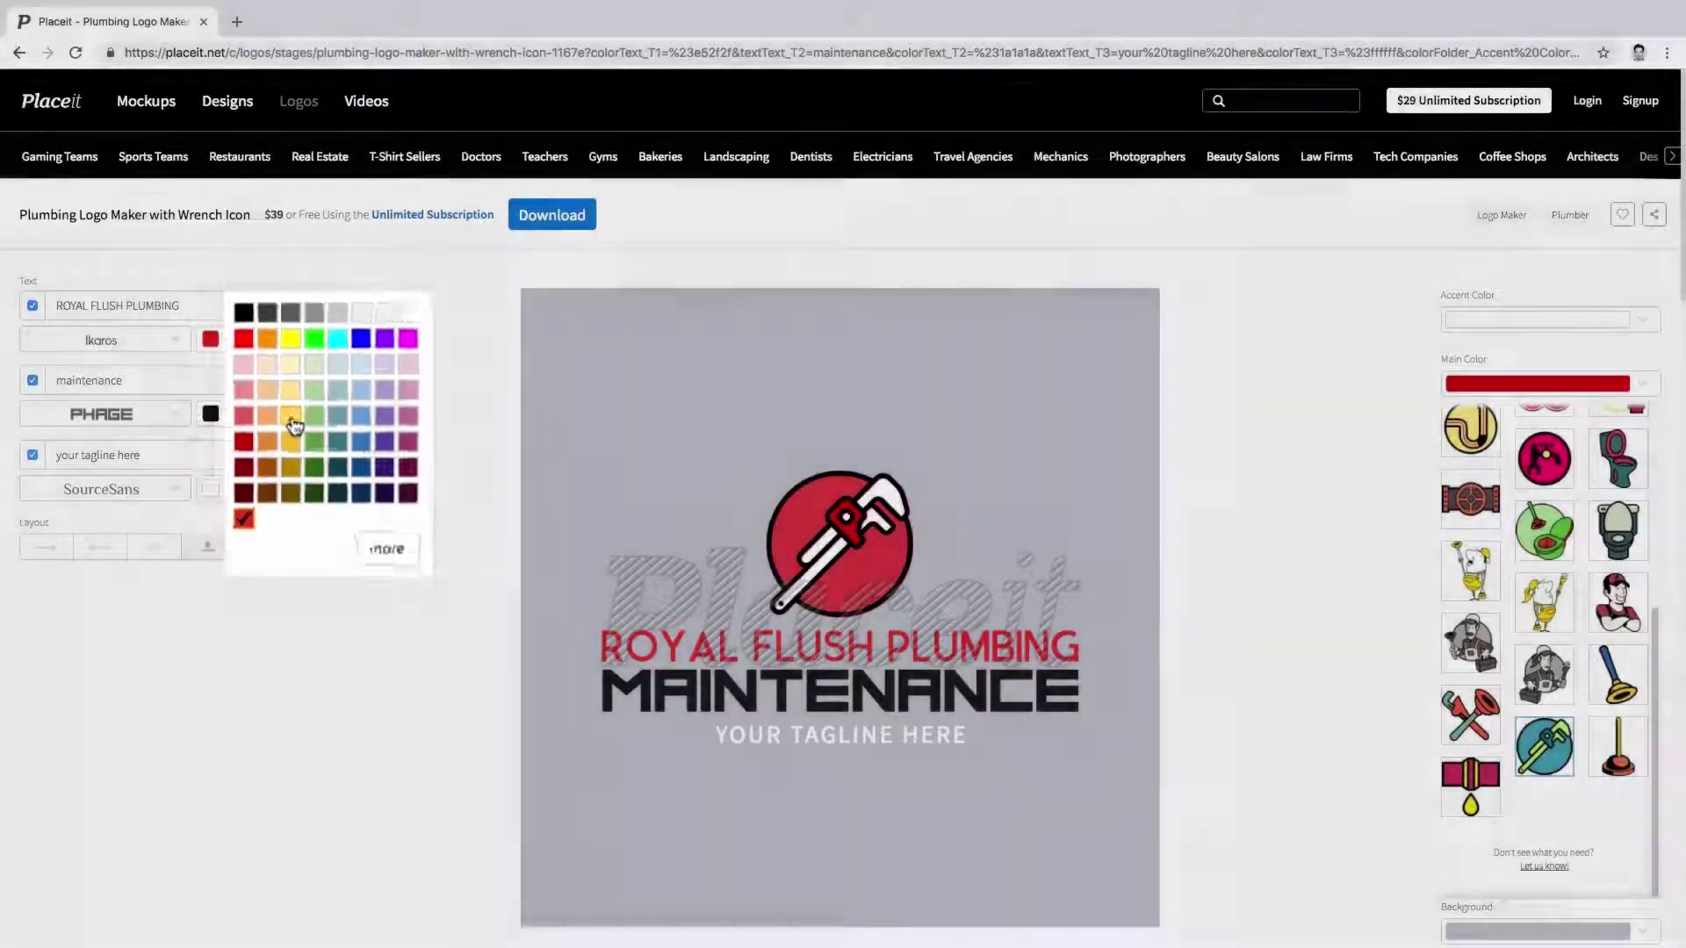
click(291, 420)
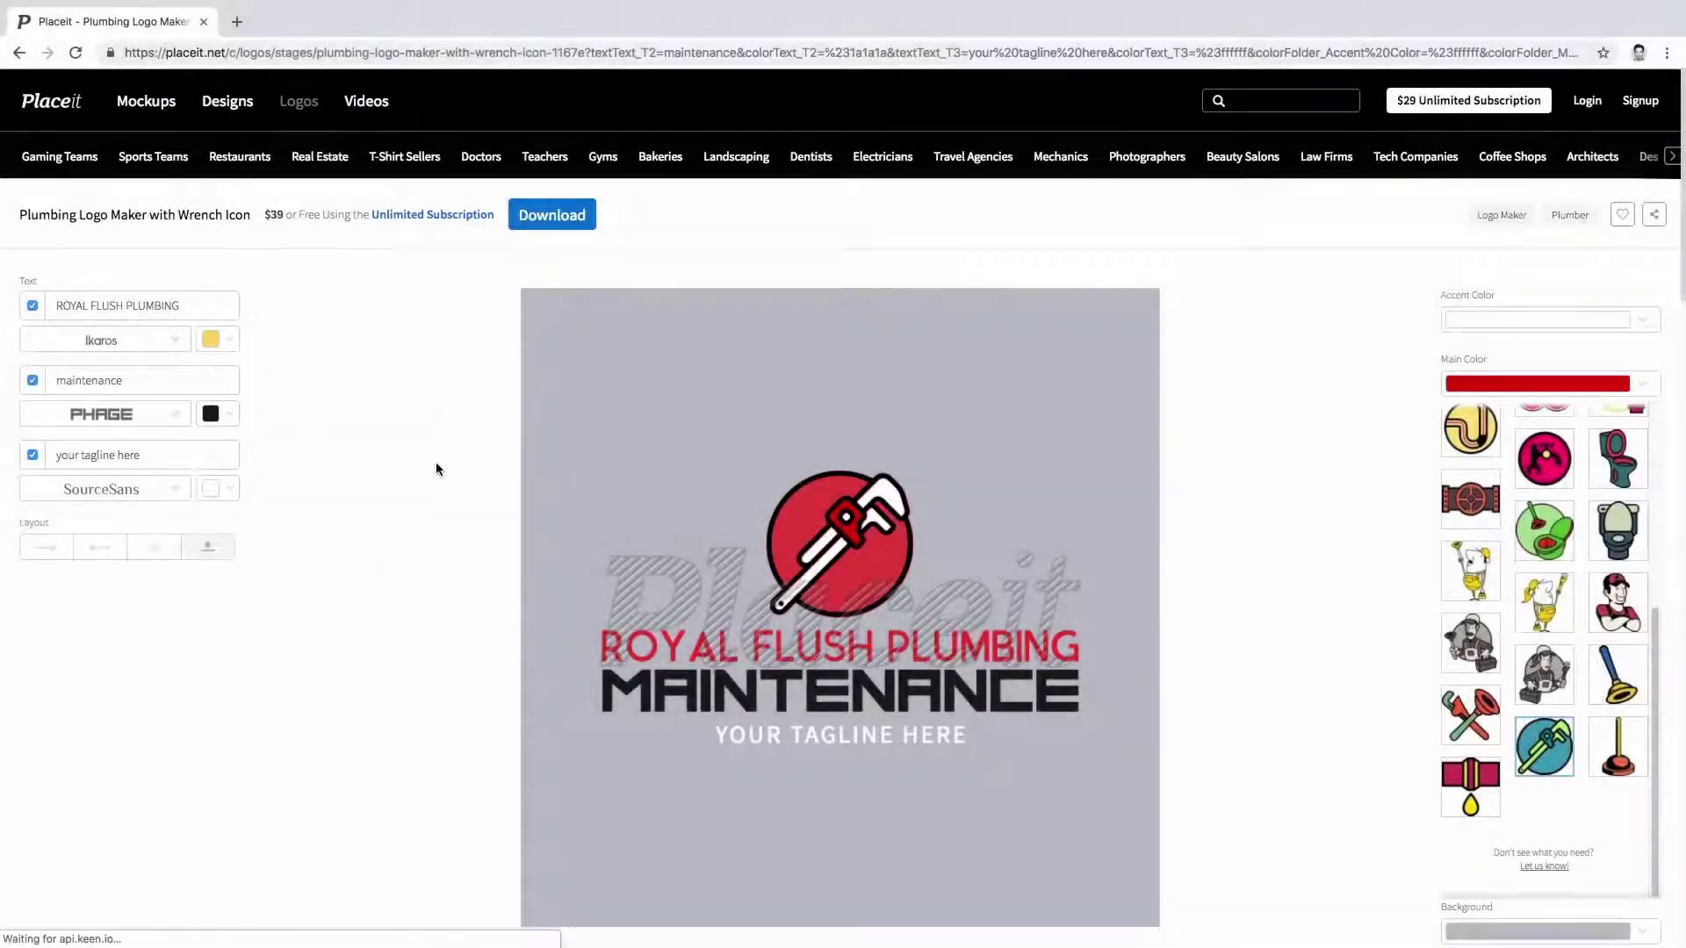
Set the ROYAL FLUSH PLUMBING line to the custom red #e81616.
click(223, 351)
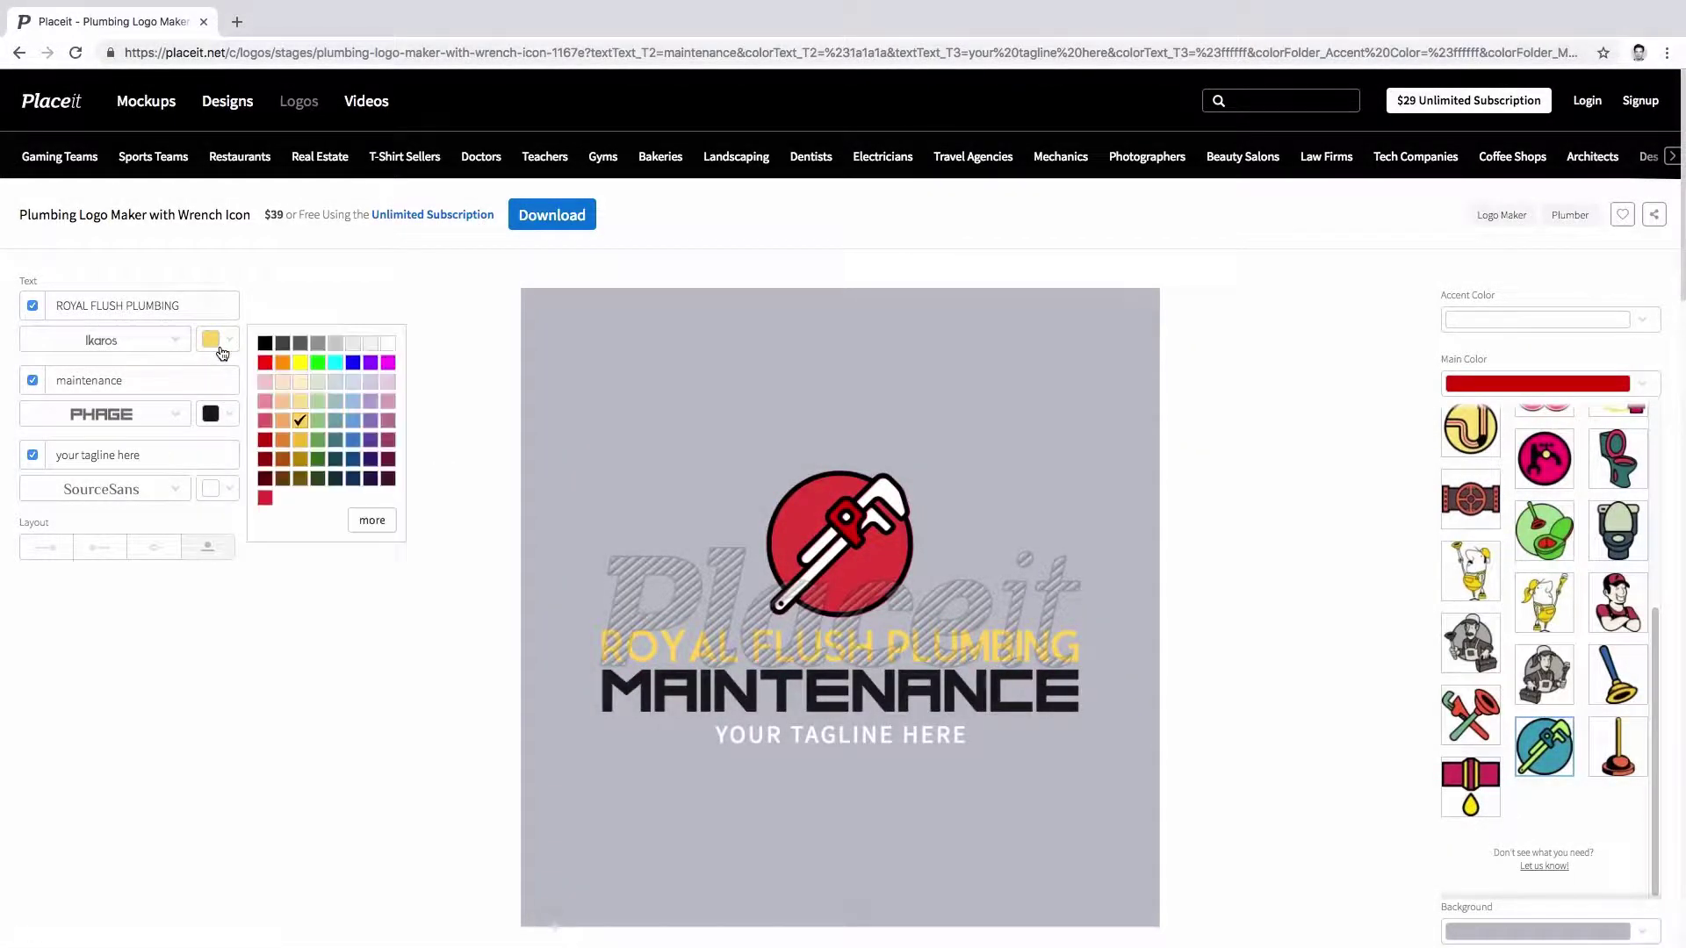
click(434, 623)
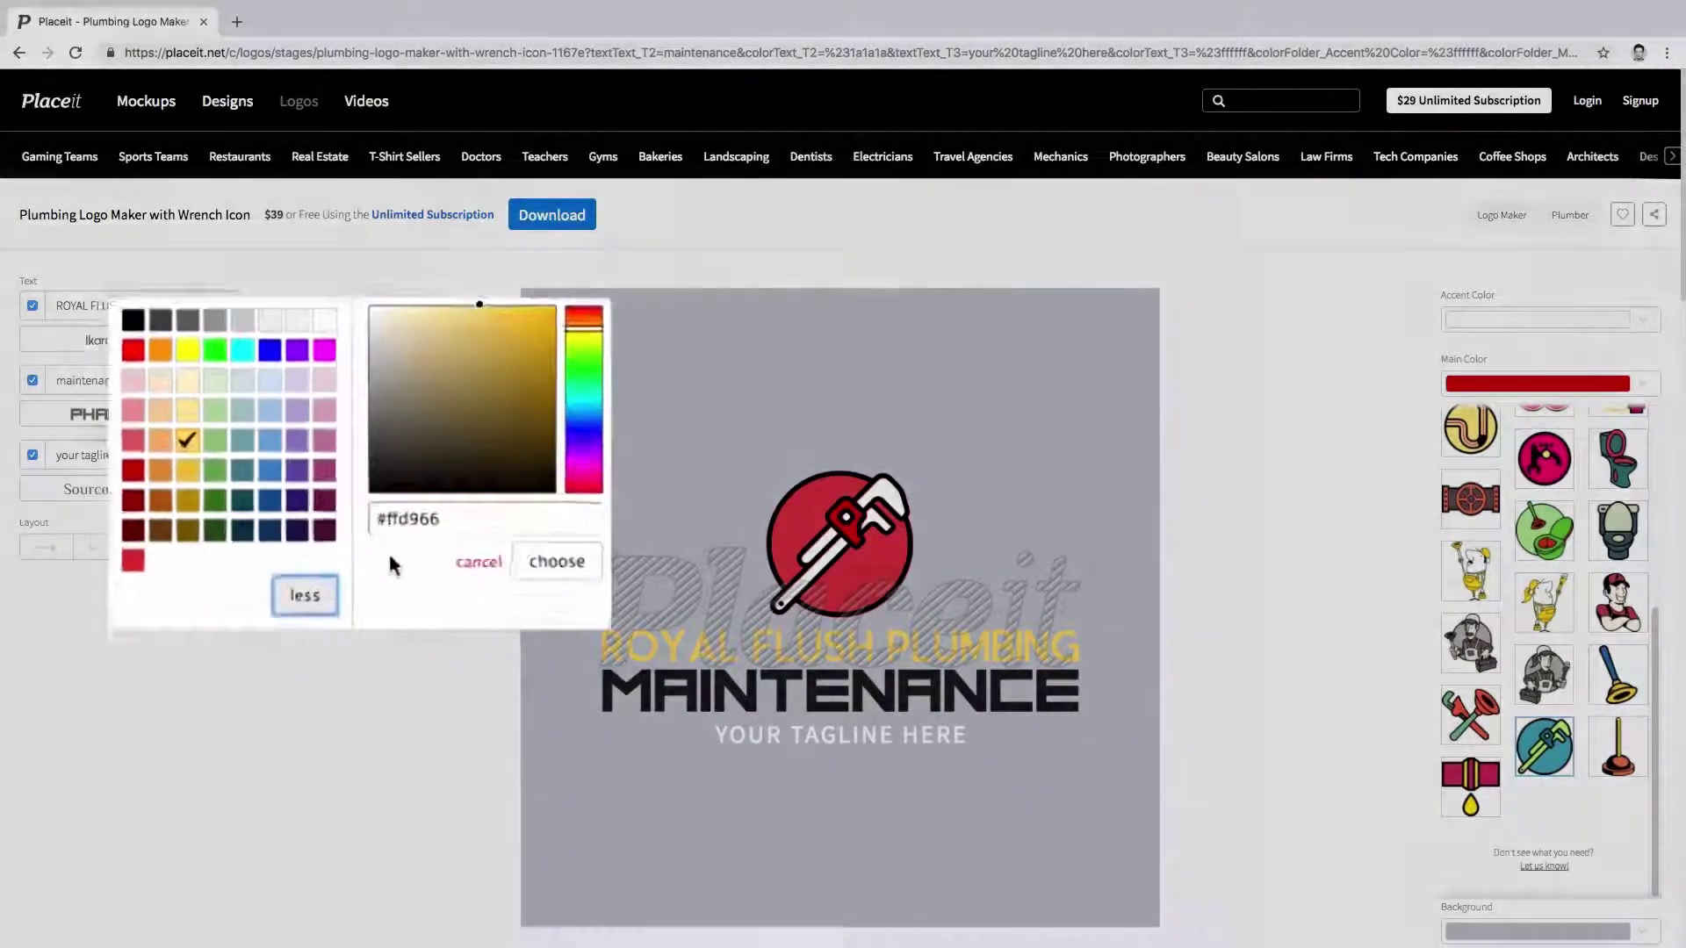
click(587, 285)
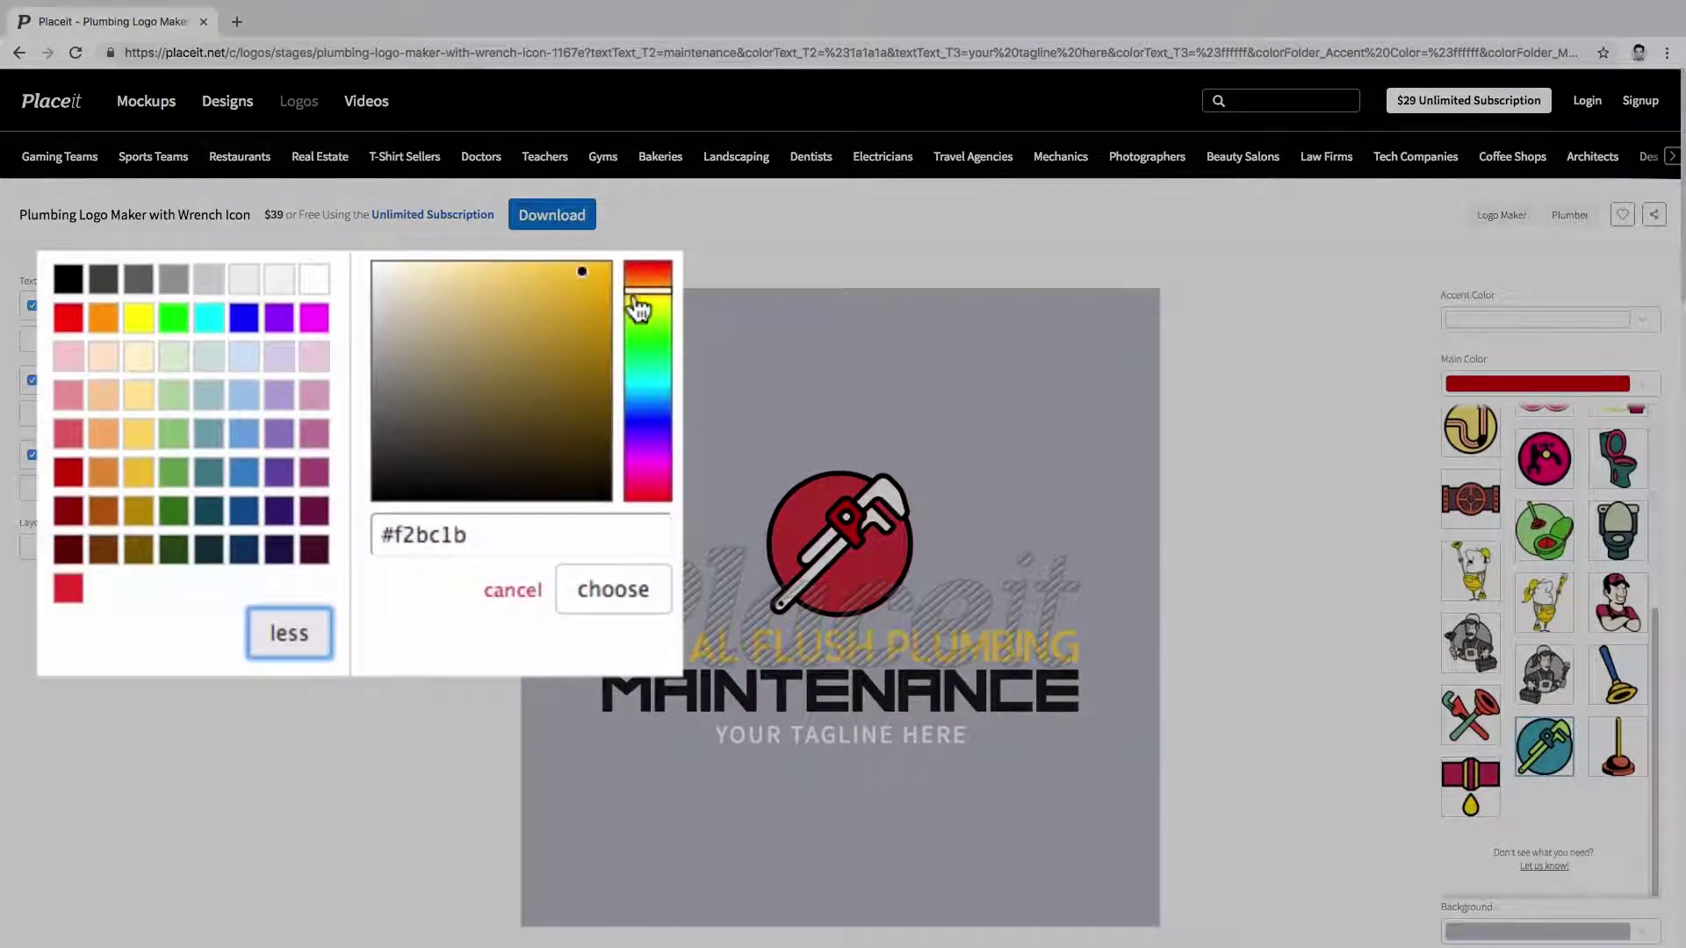
click(631, 382)
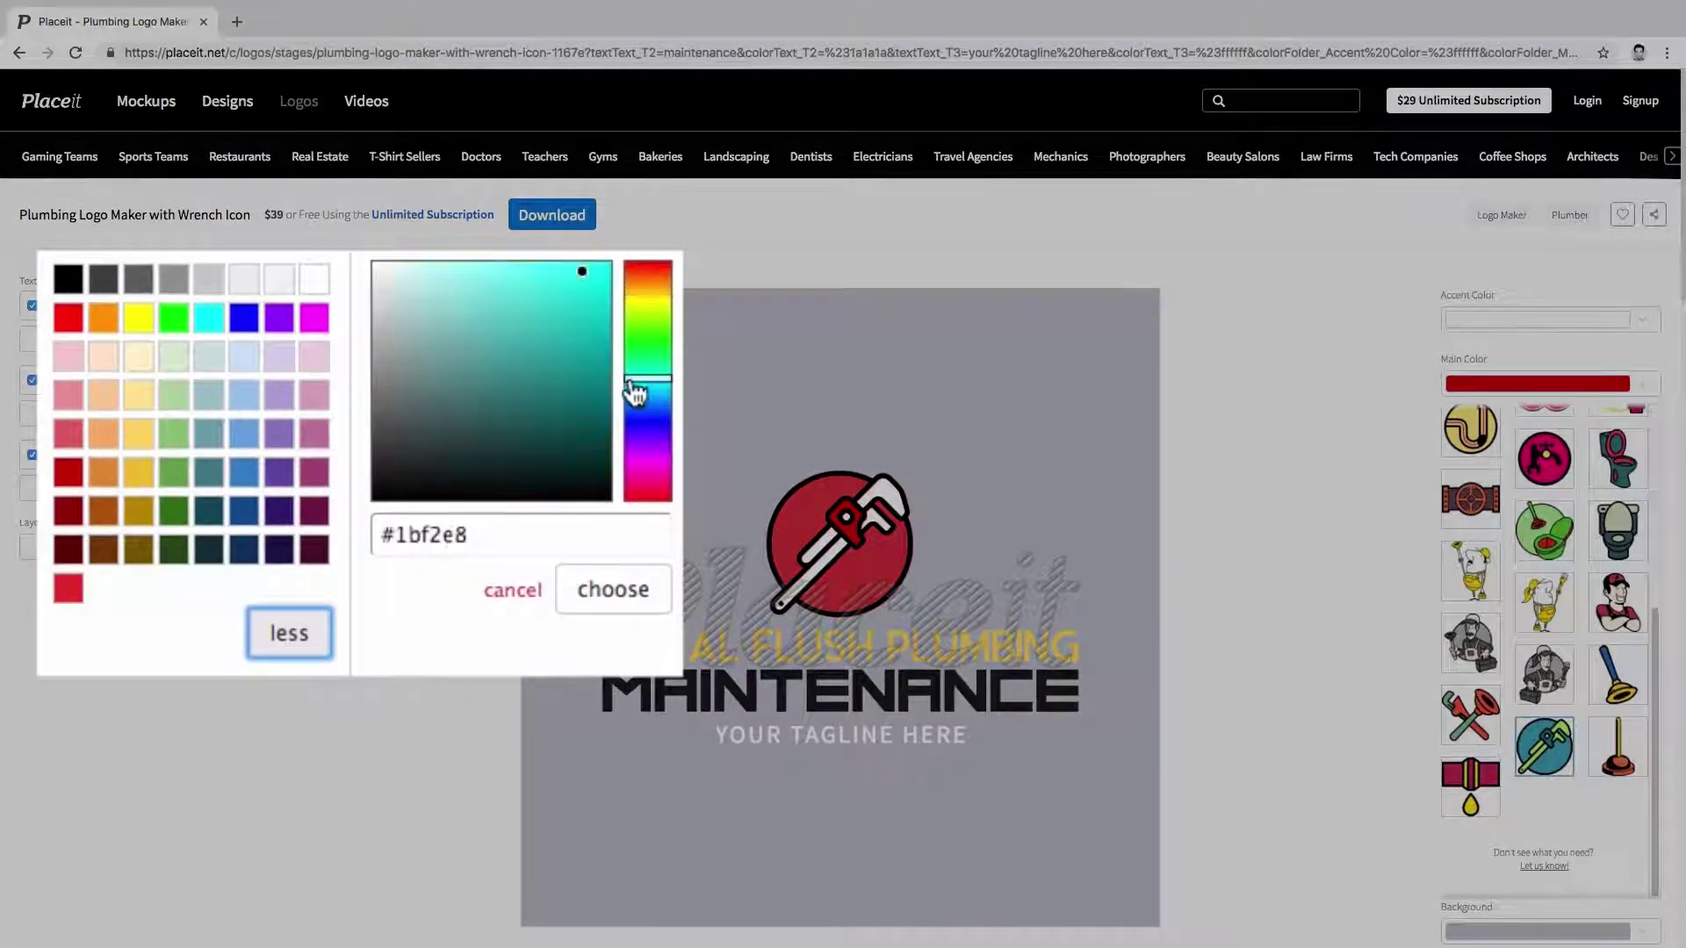
click(662, 300)
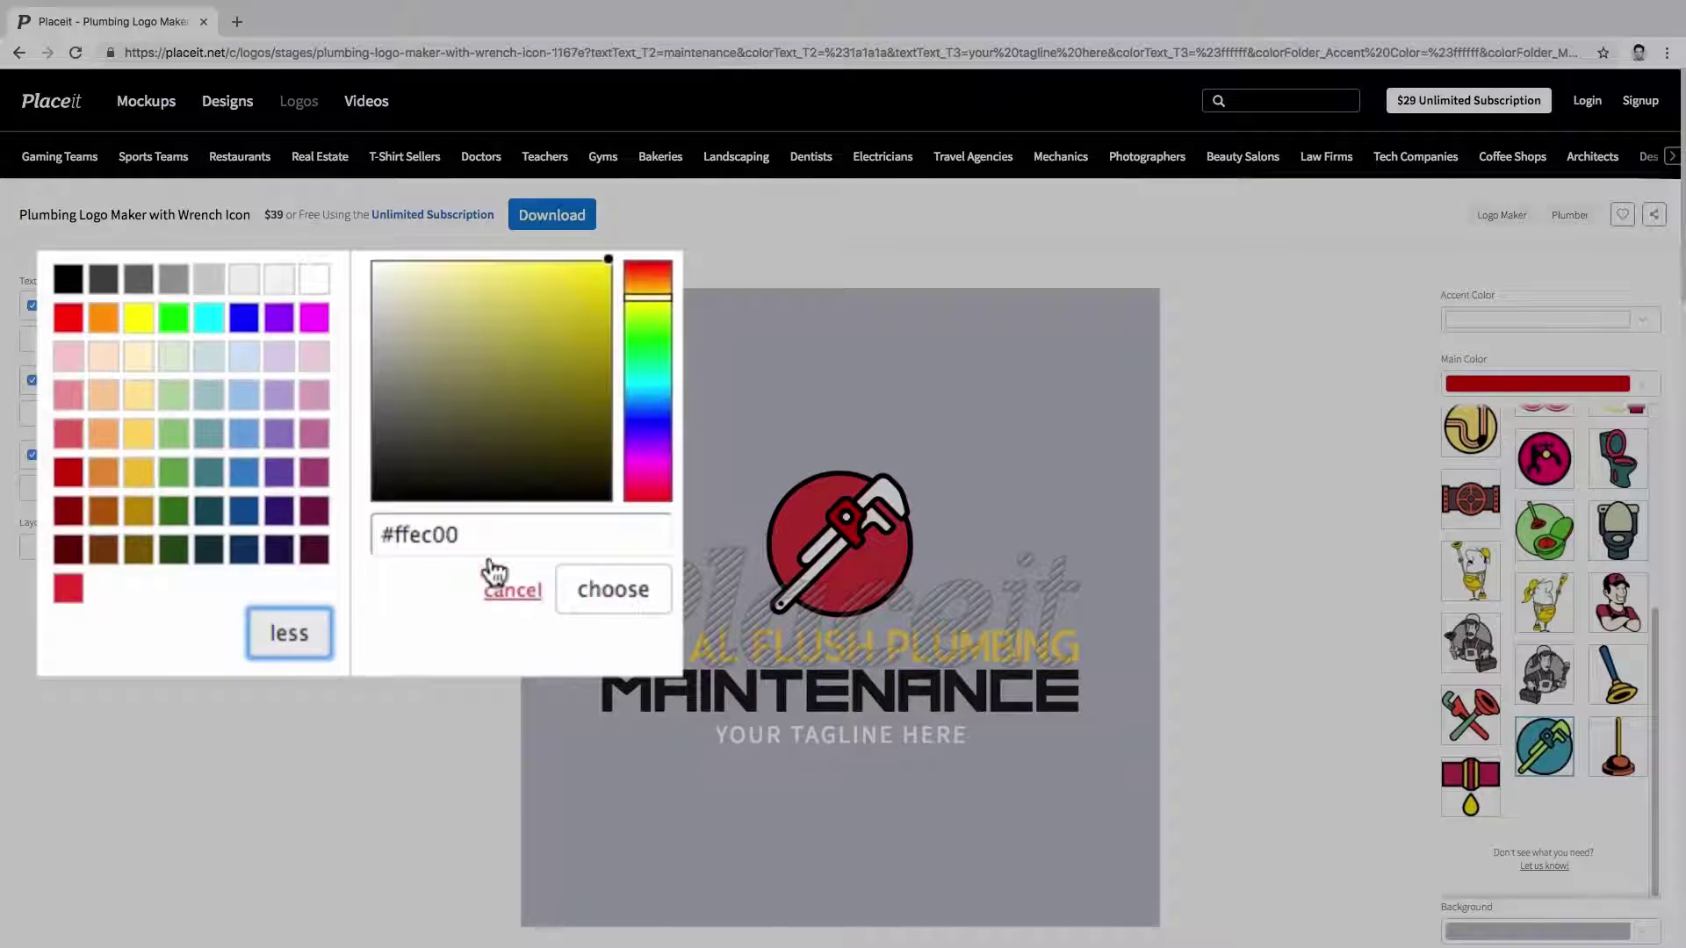
click(378, 532)
double_click(378, 532)
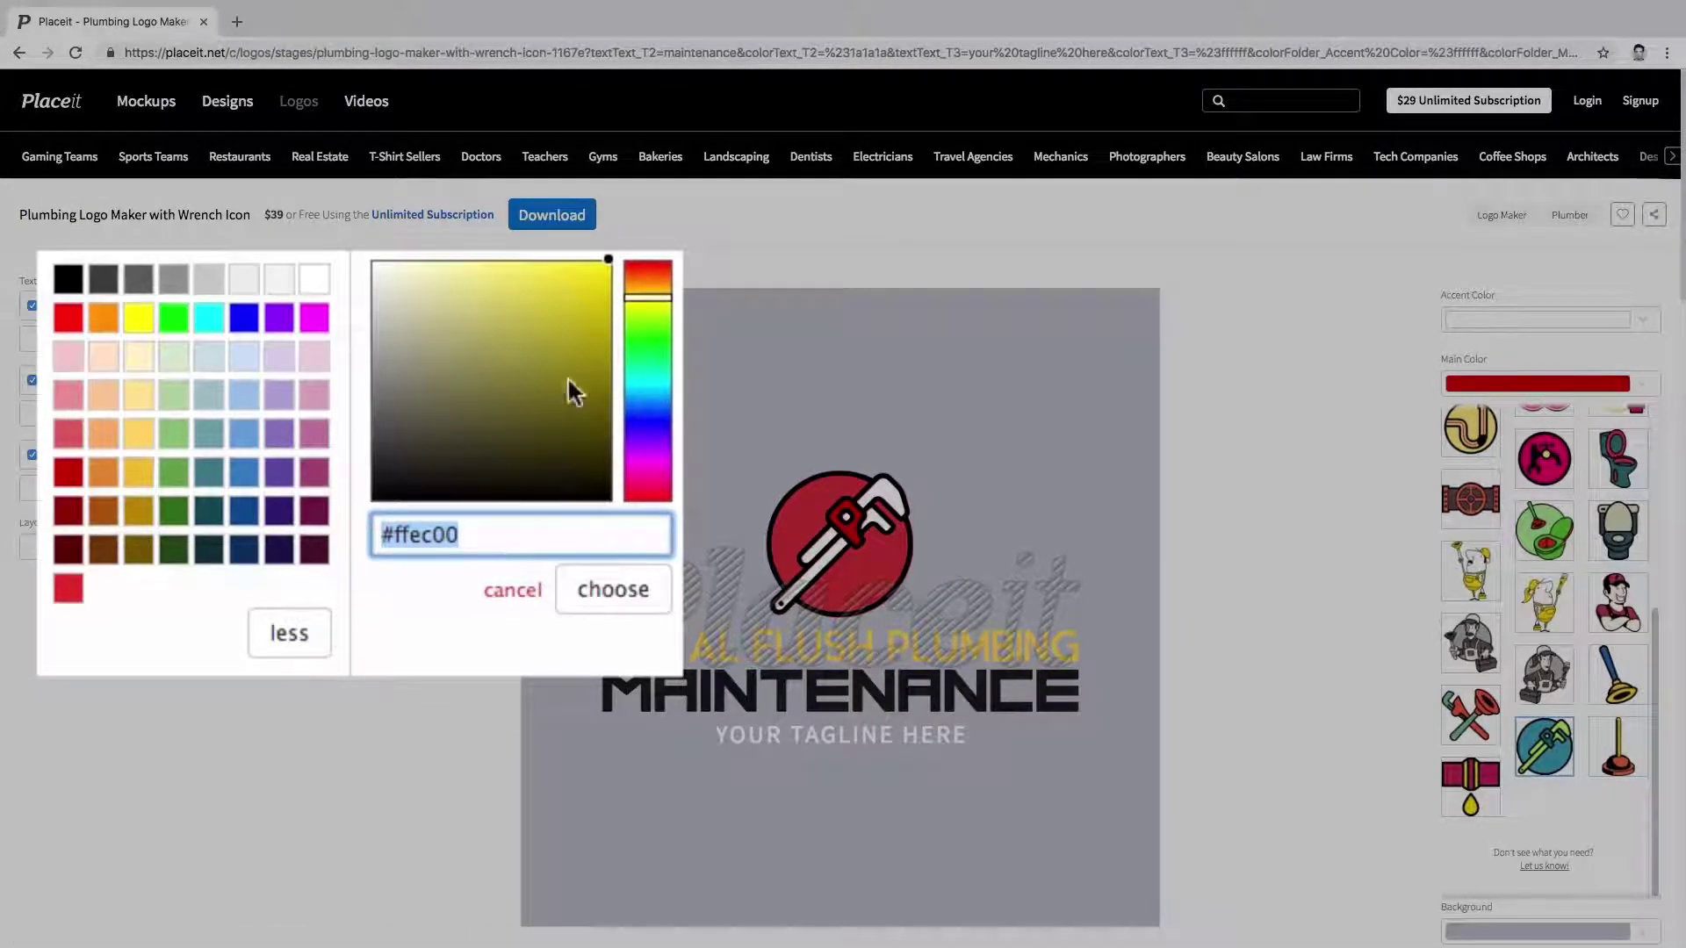
text(#d60e0e)
click(588, 285)
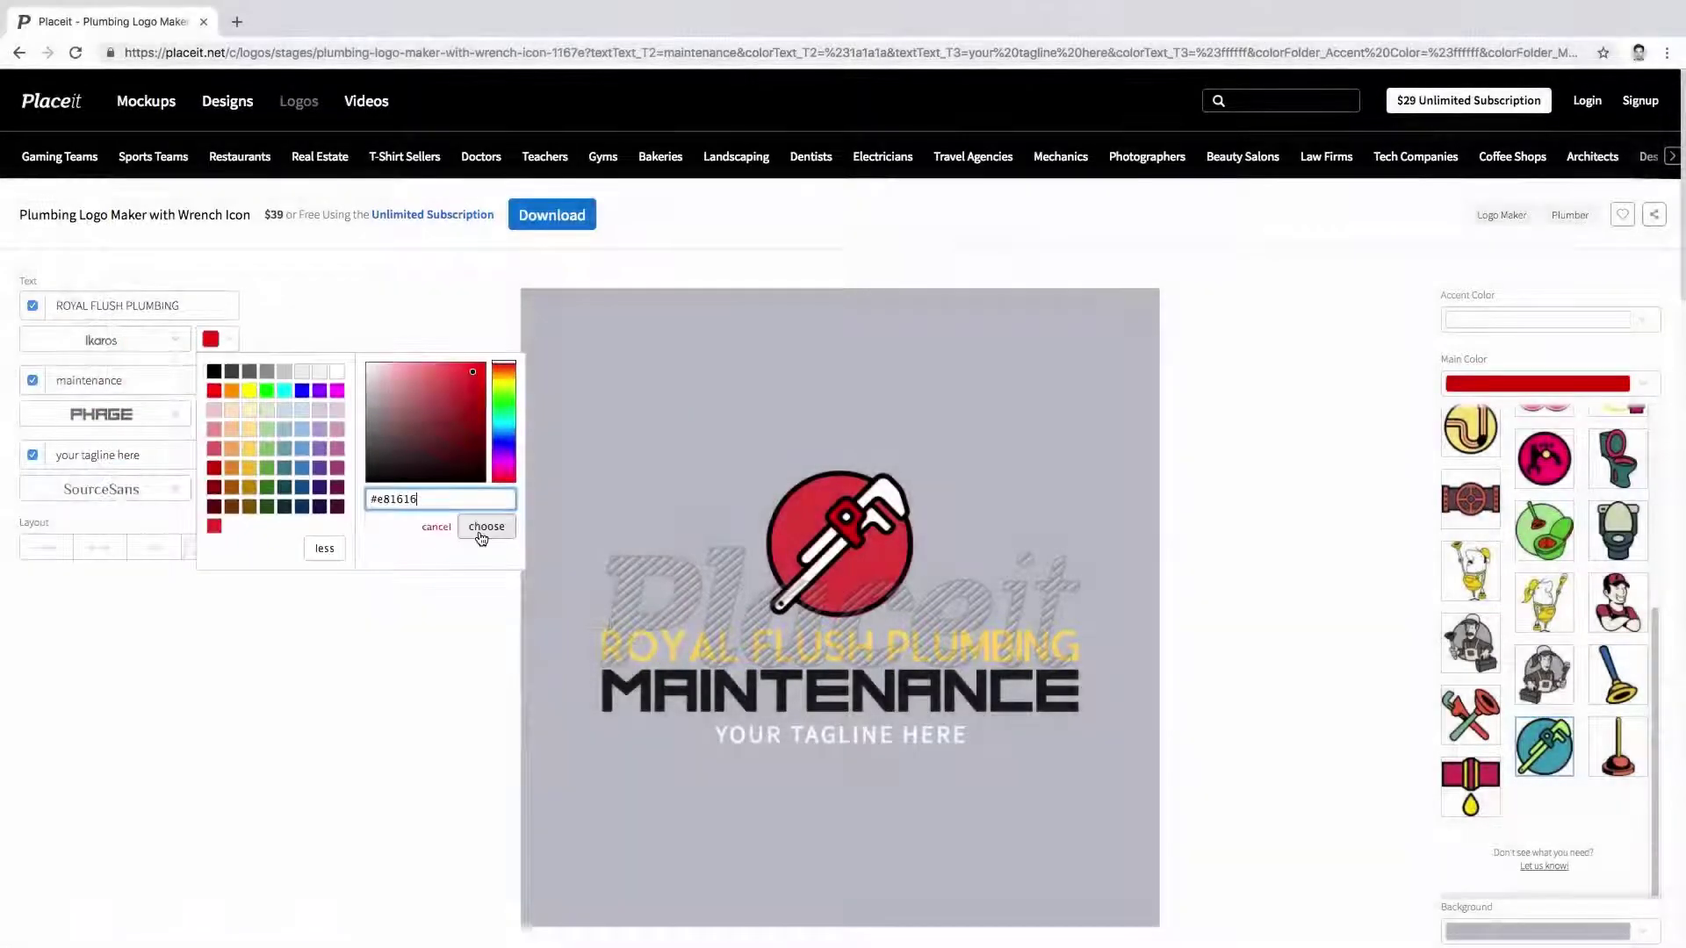
click(480, 531)
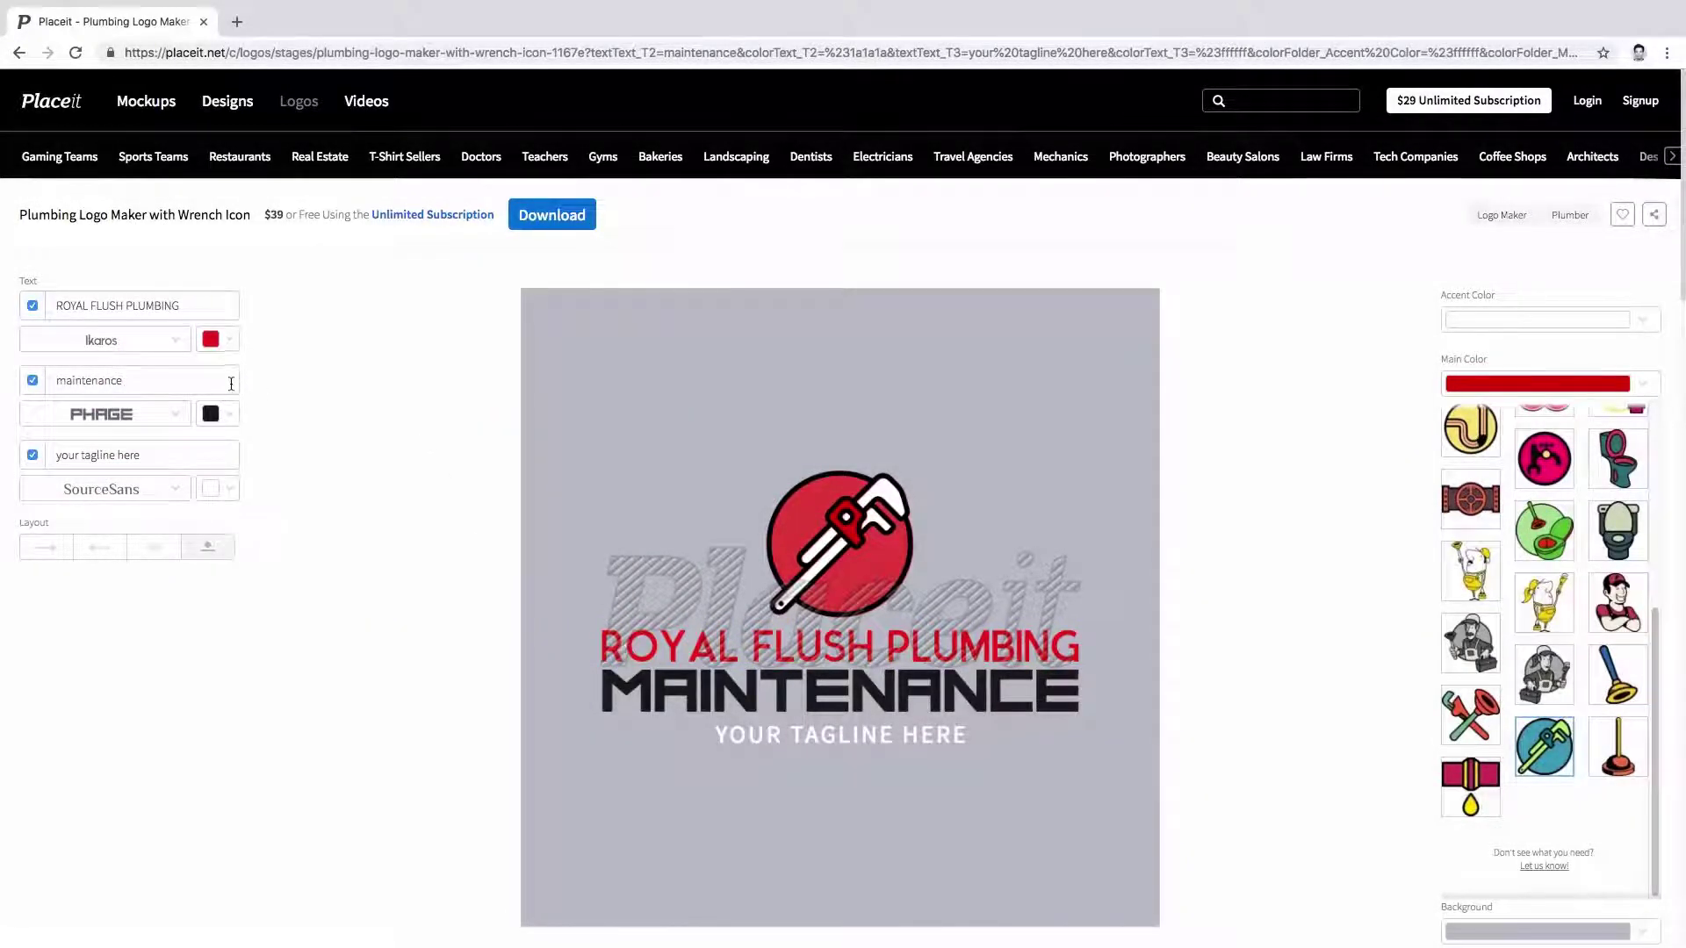
Shorten the first text line to ROYAL FLUSH.
key(BackSpace)
key(BackSpace)
key(BackSpace)
key(BackSpace)
key(BackSpace)
key(BackSpace)
key(BackSpace)
key(BackSpace)
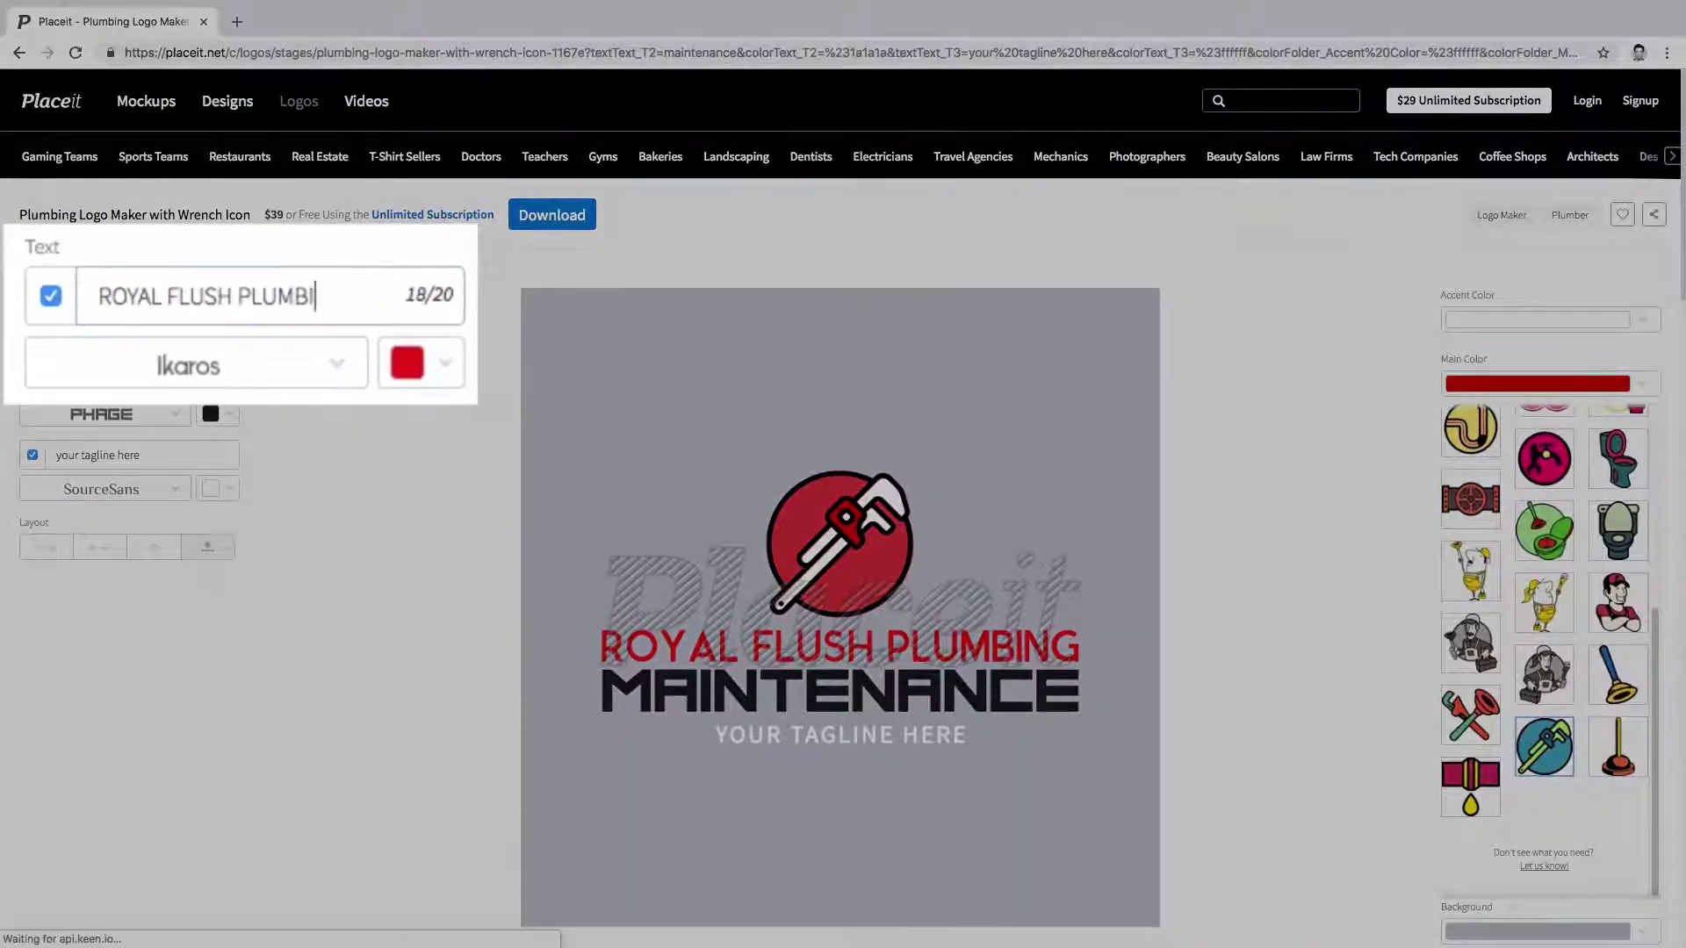
key(BackSpace)
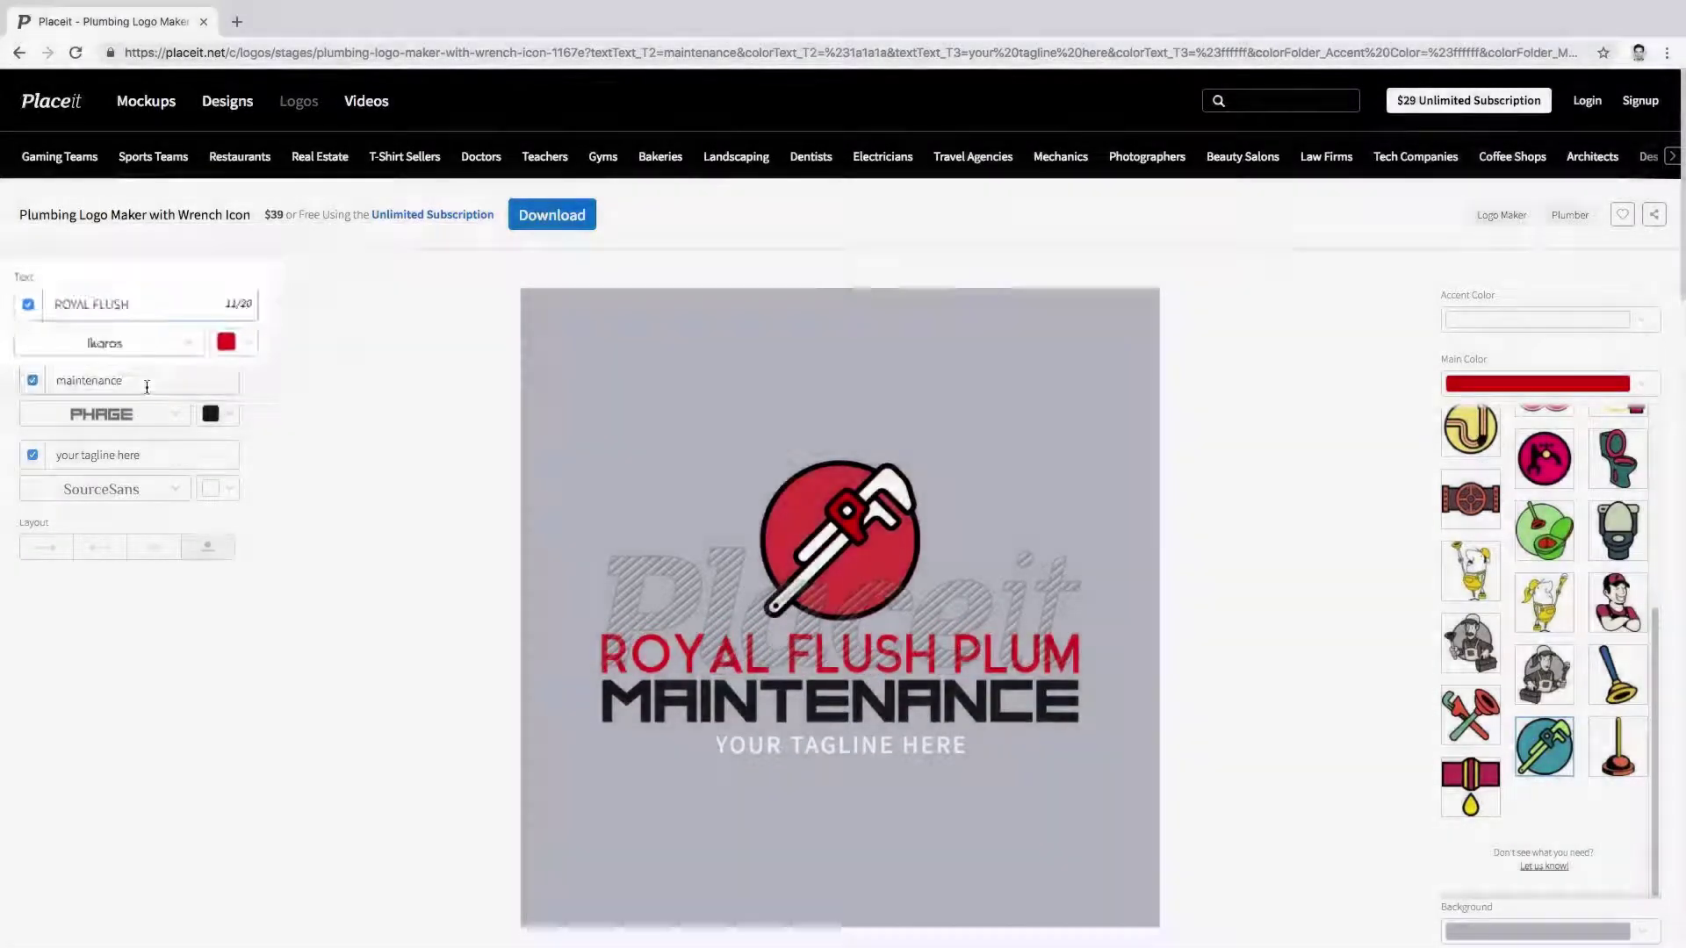
Replace the second text line with PLUMBING and set its font to Righteous.
drag(143, 380, 18, 360)
text(PLUMBING)
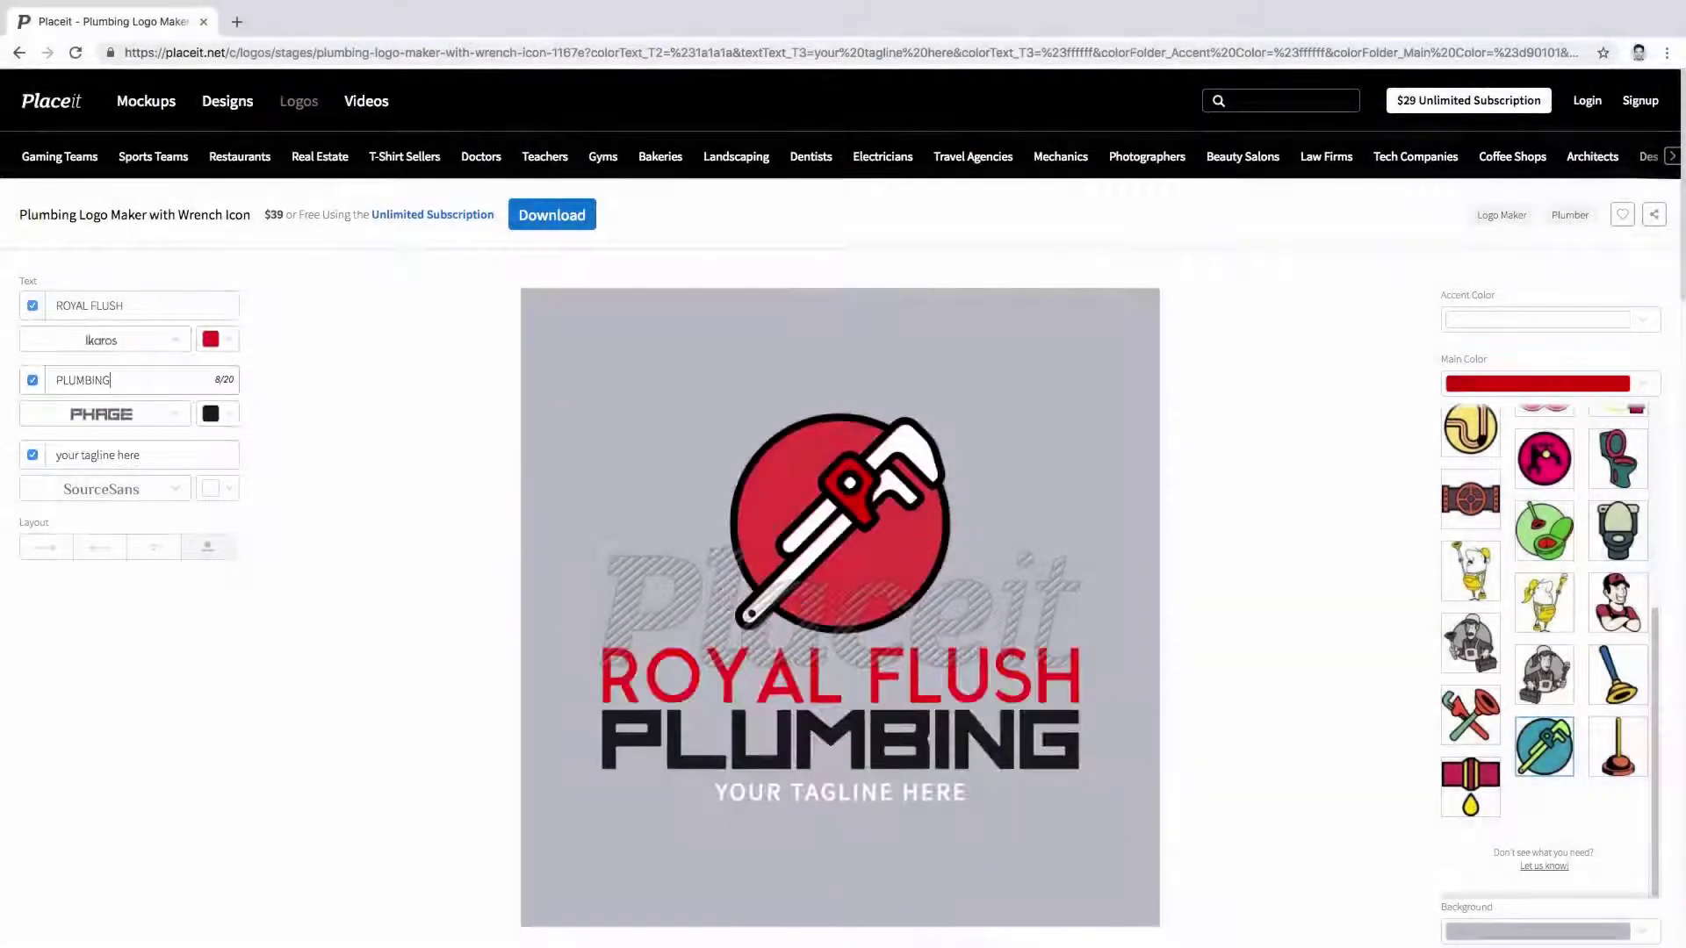
click(125, 417)
scroll(315, 378, down, 4)
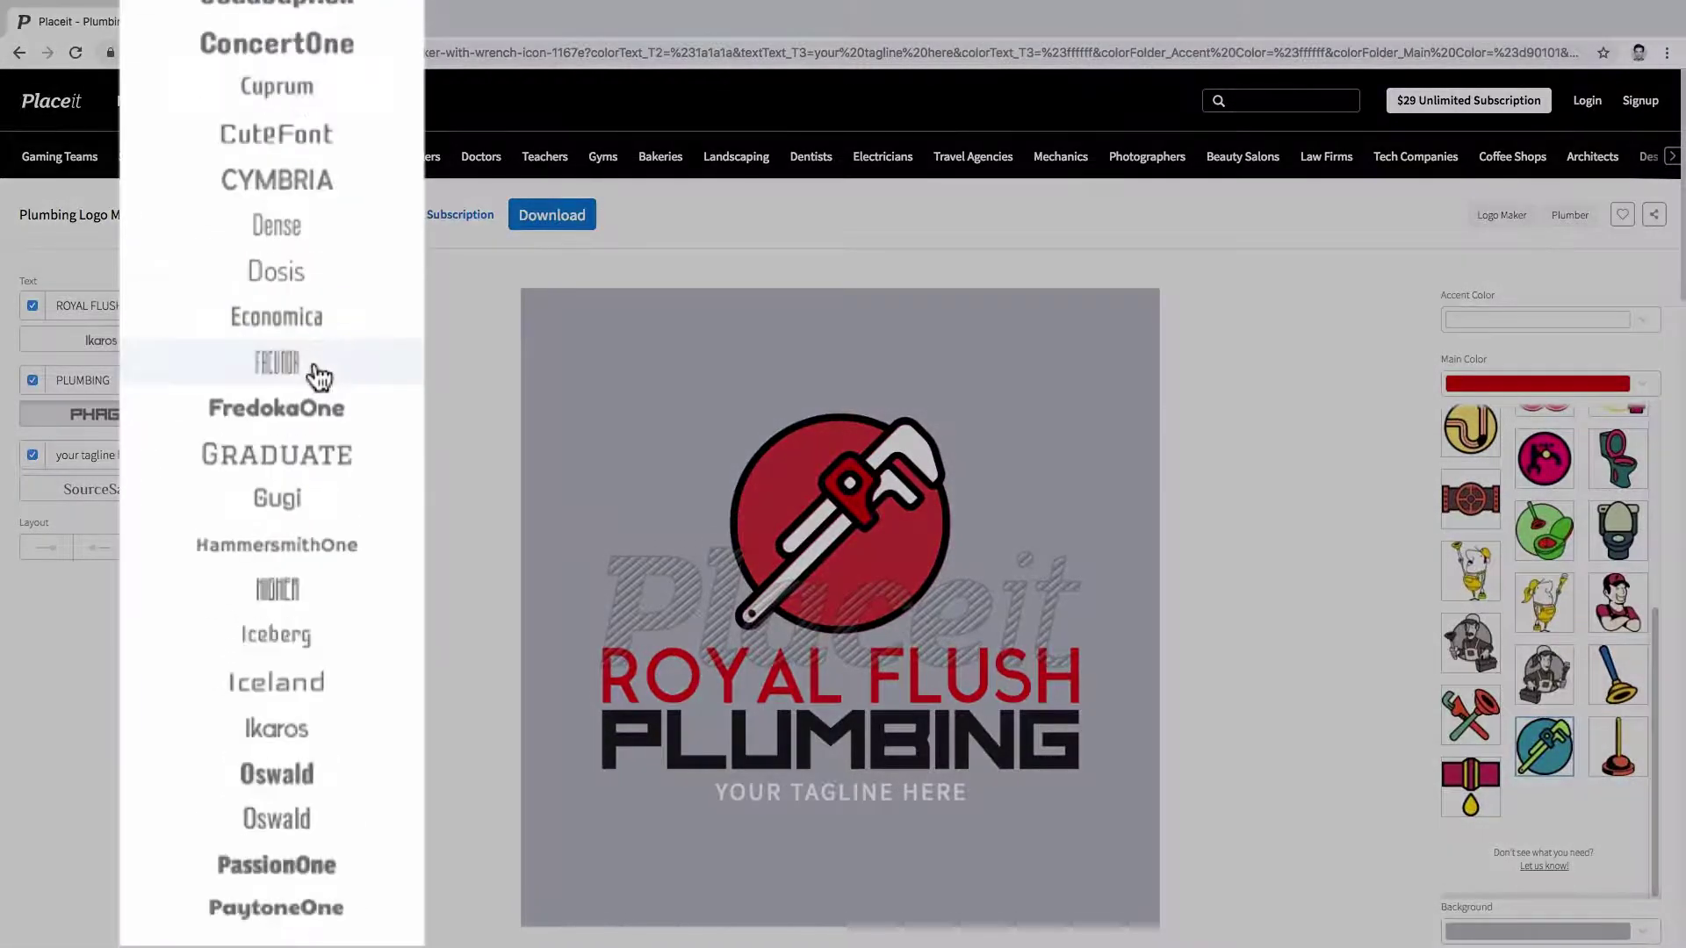
scroll(360, 763, down, 4)
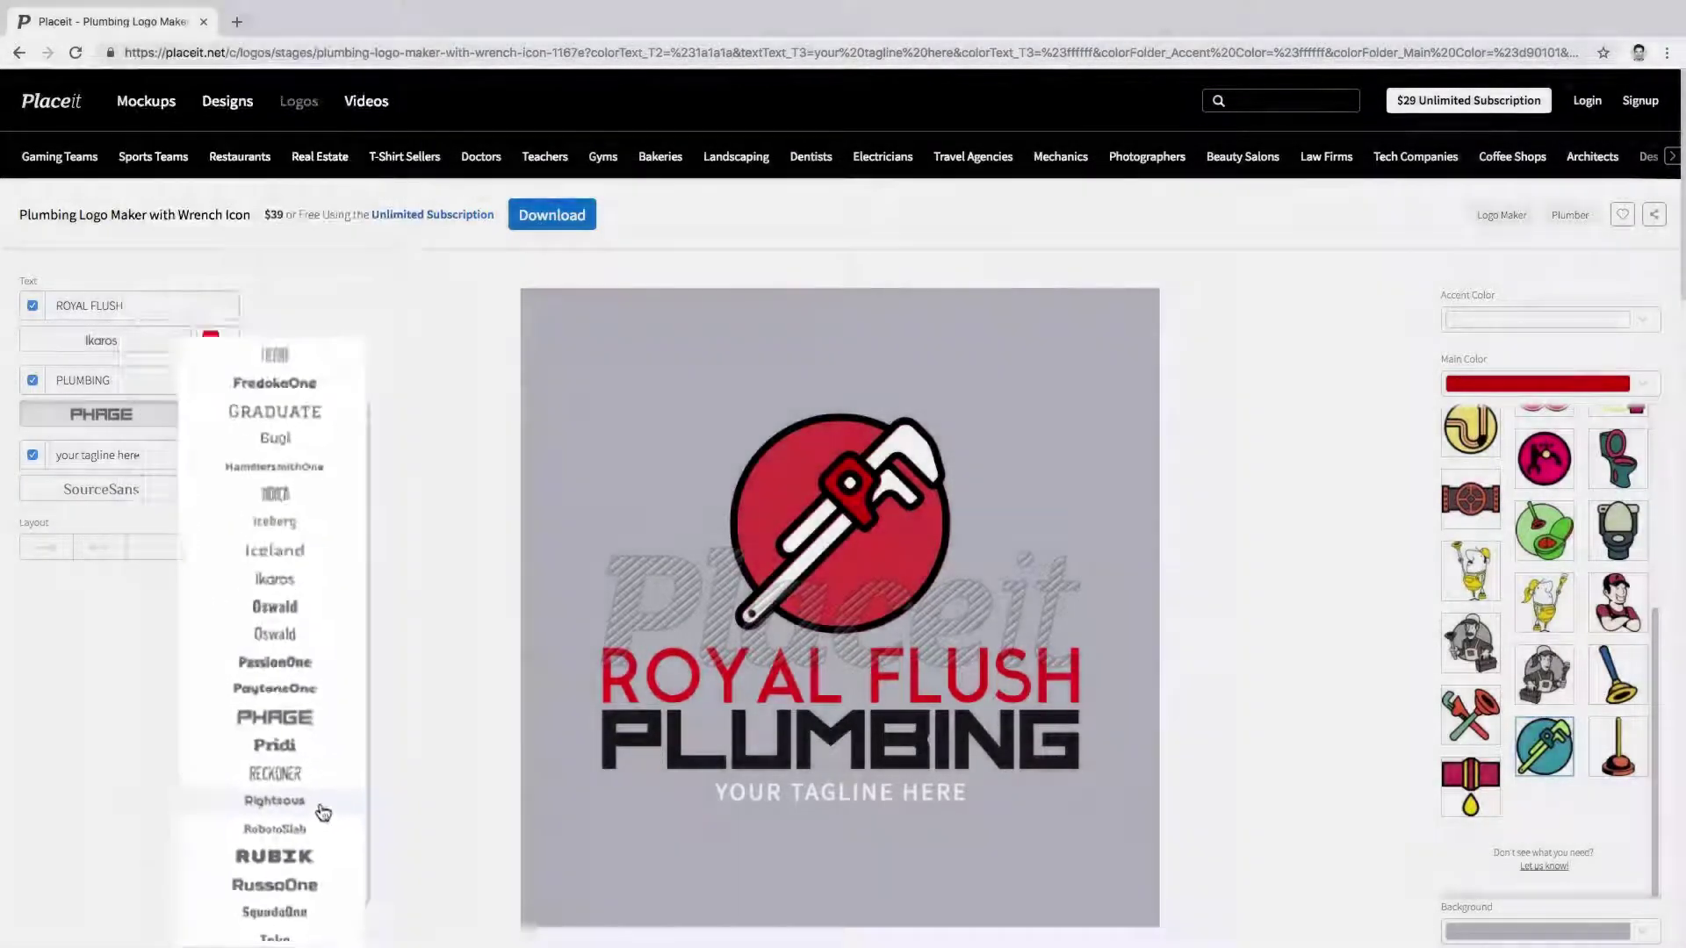
click(355, 725)
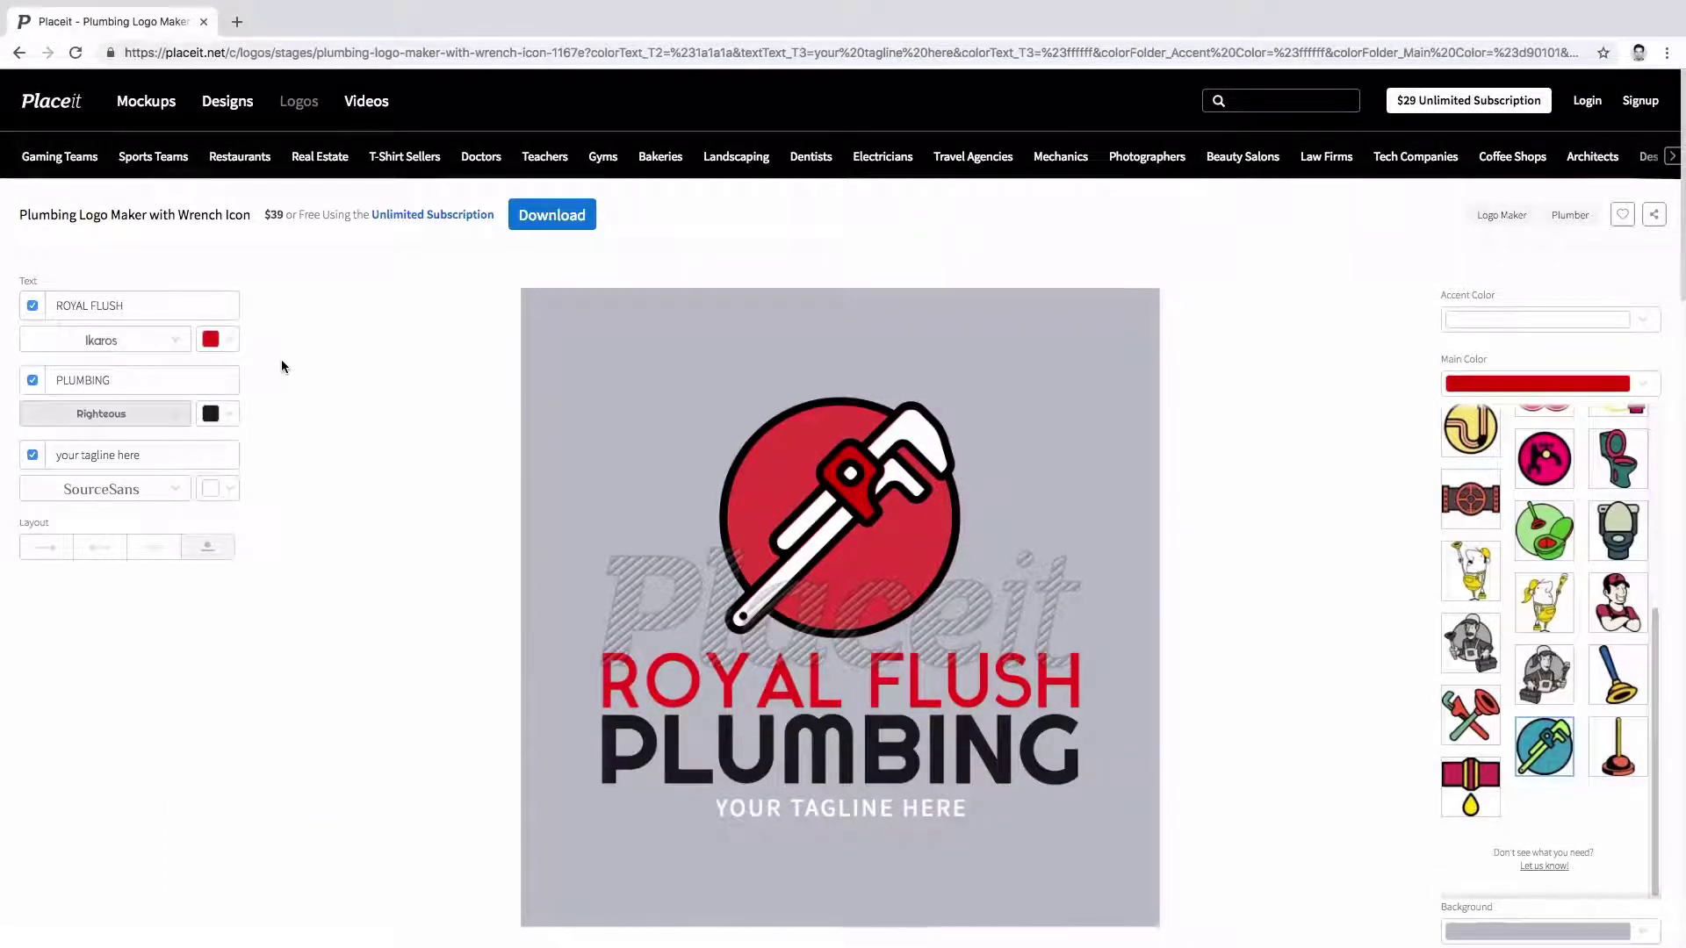
Replace the placeholder tagline with SINCE 1963.
click(97, 455)
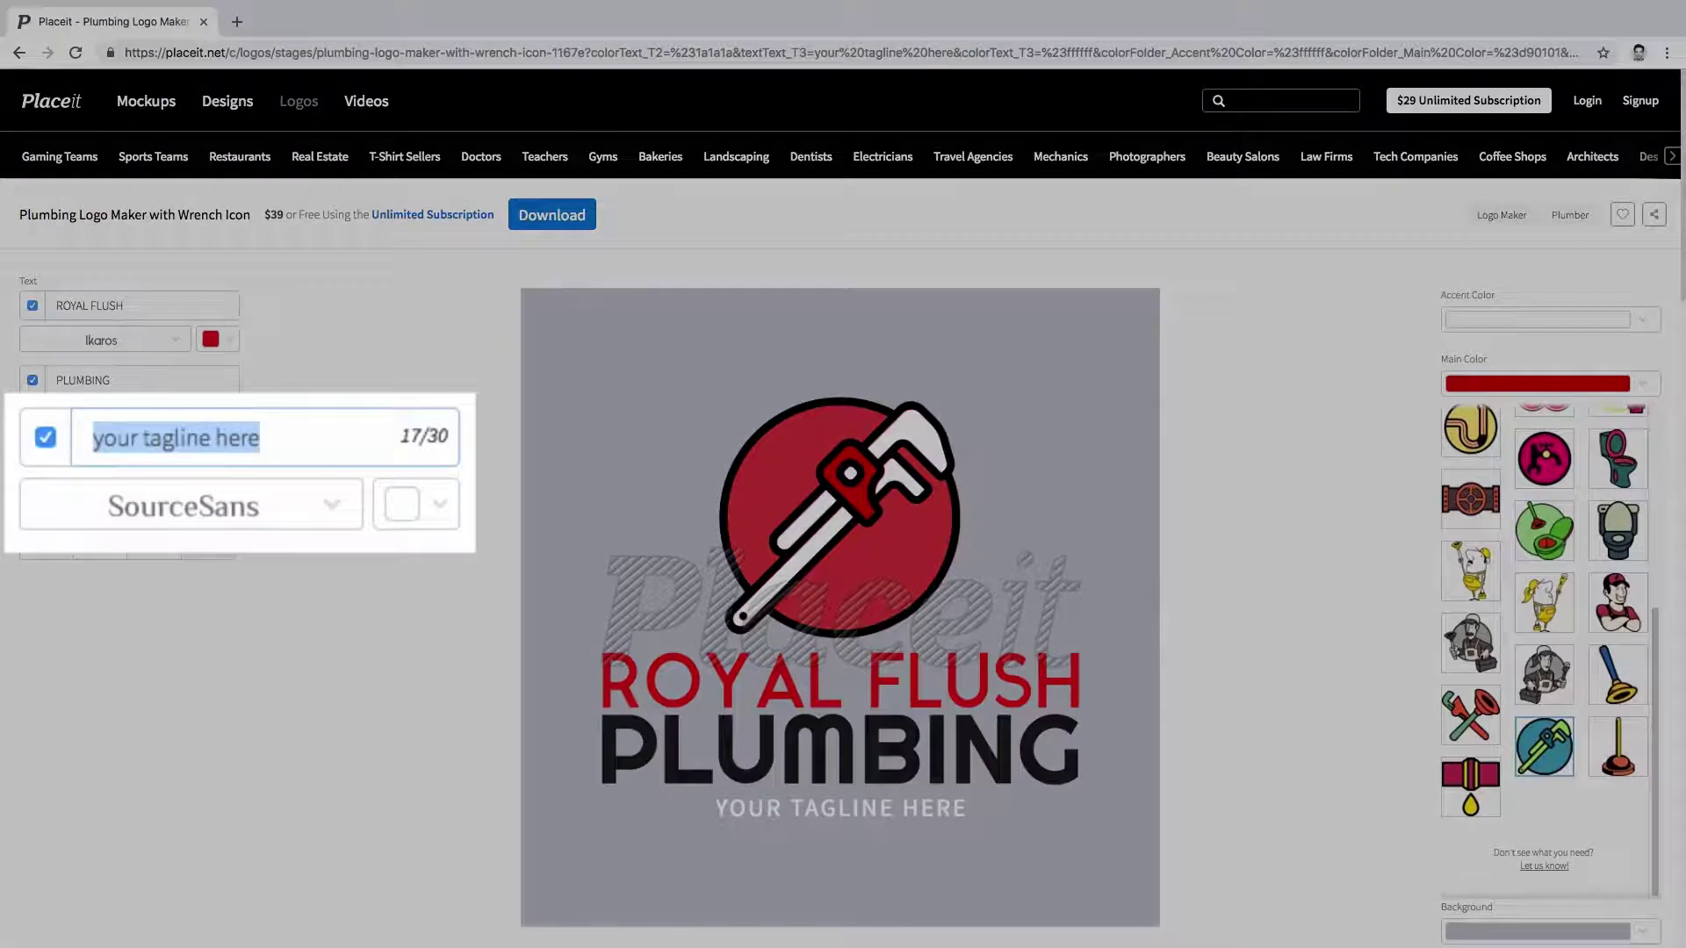
key(BackSpace)
text(SINCE 19)
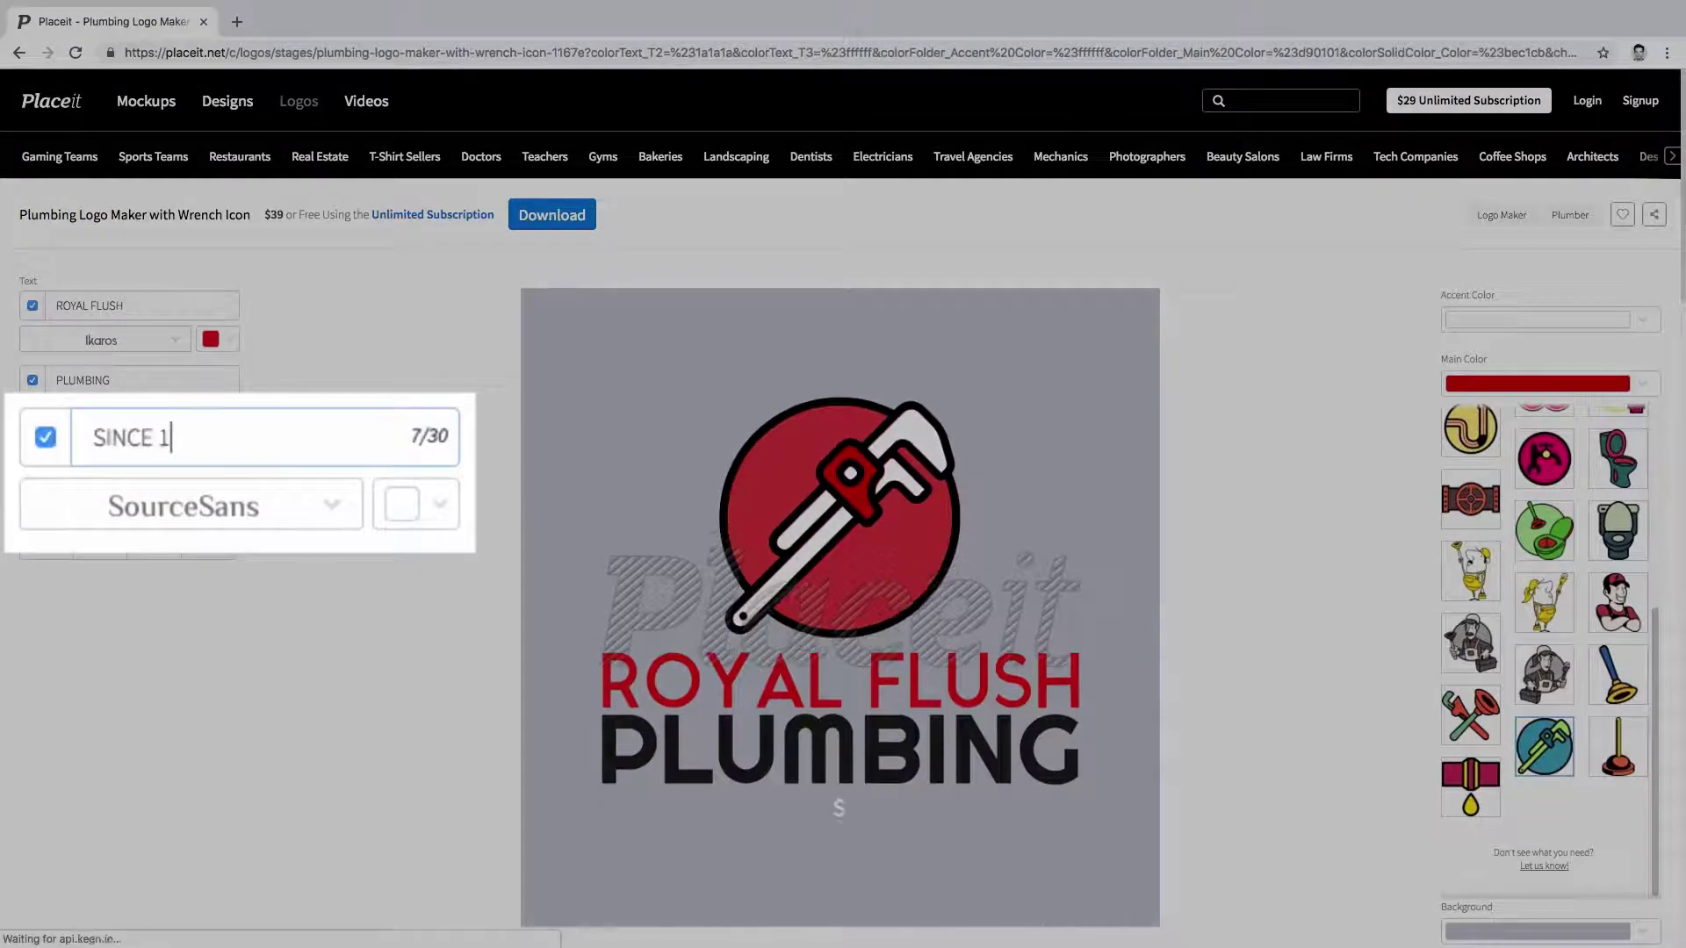
text(63)
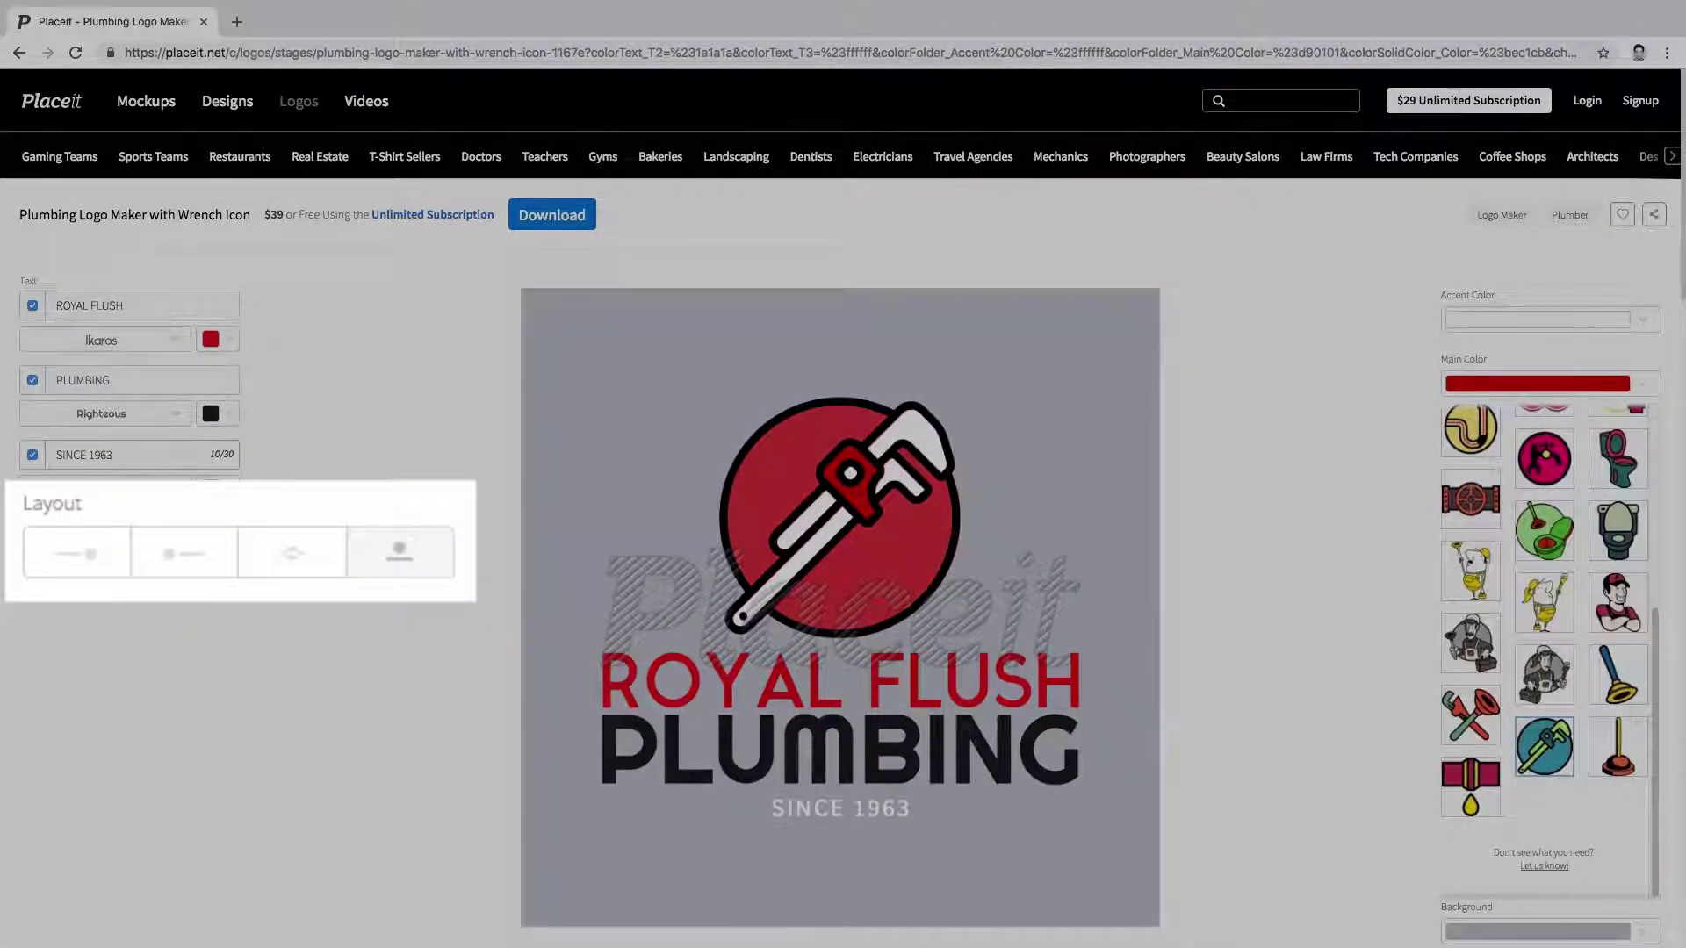
Try each of the four logo layouts, then apply the one with the wrench icon to the right of the text.
click(77, 566)
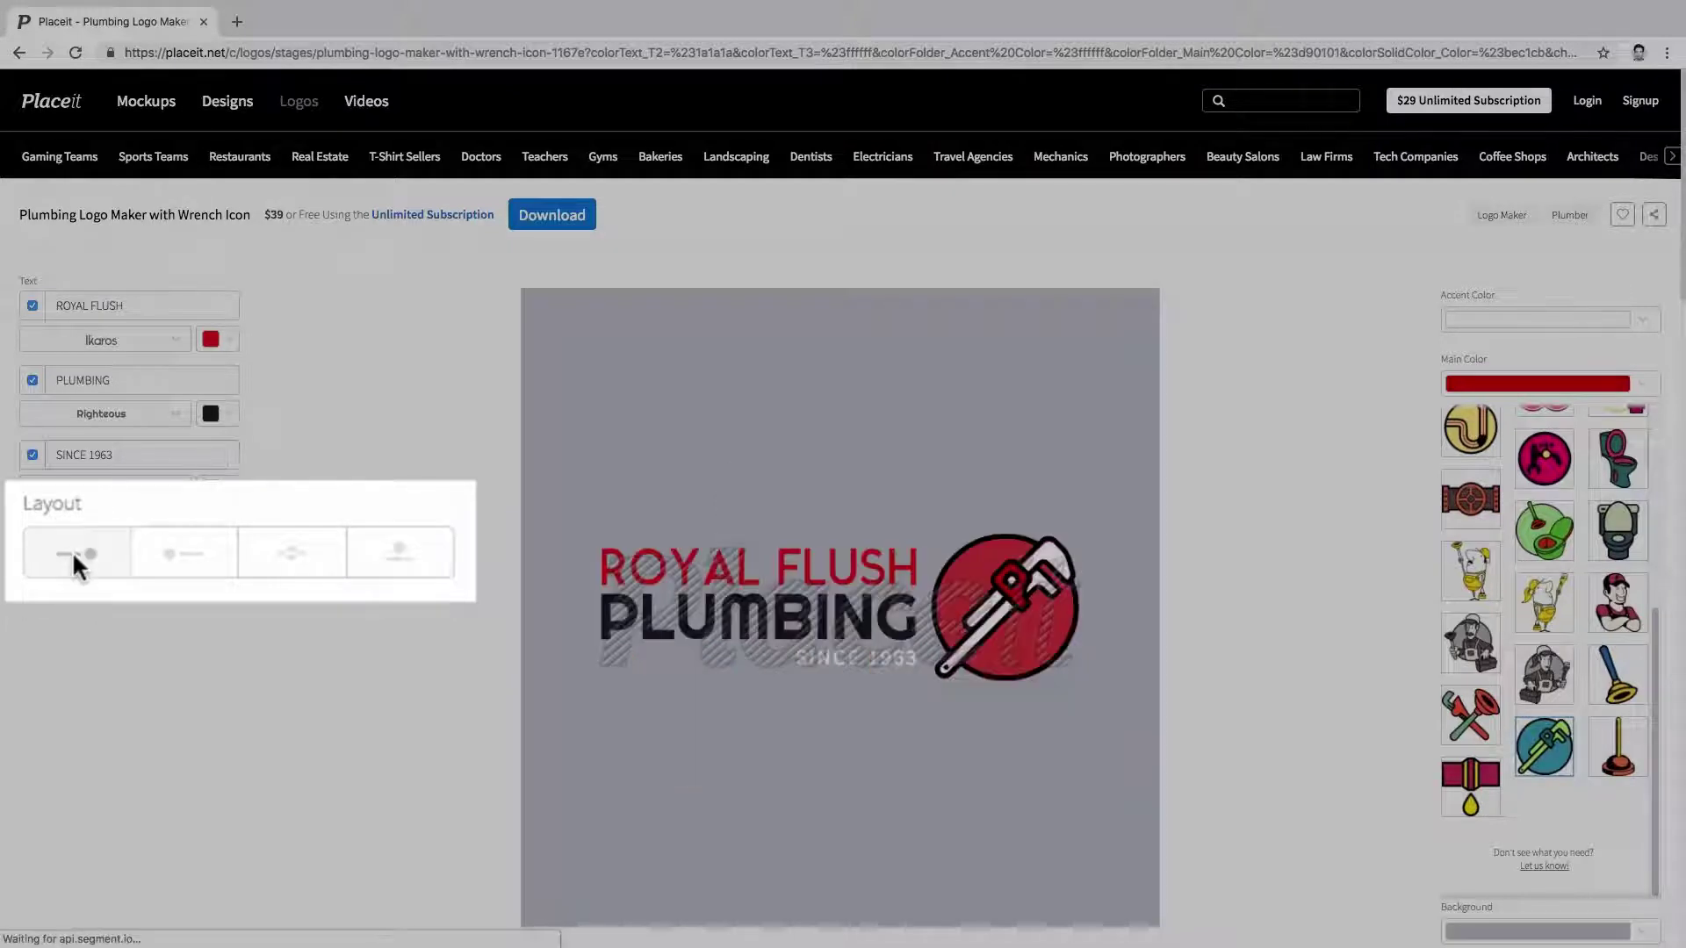
click(207, 569)
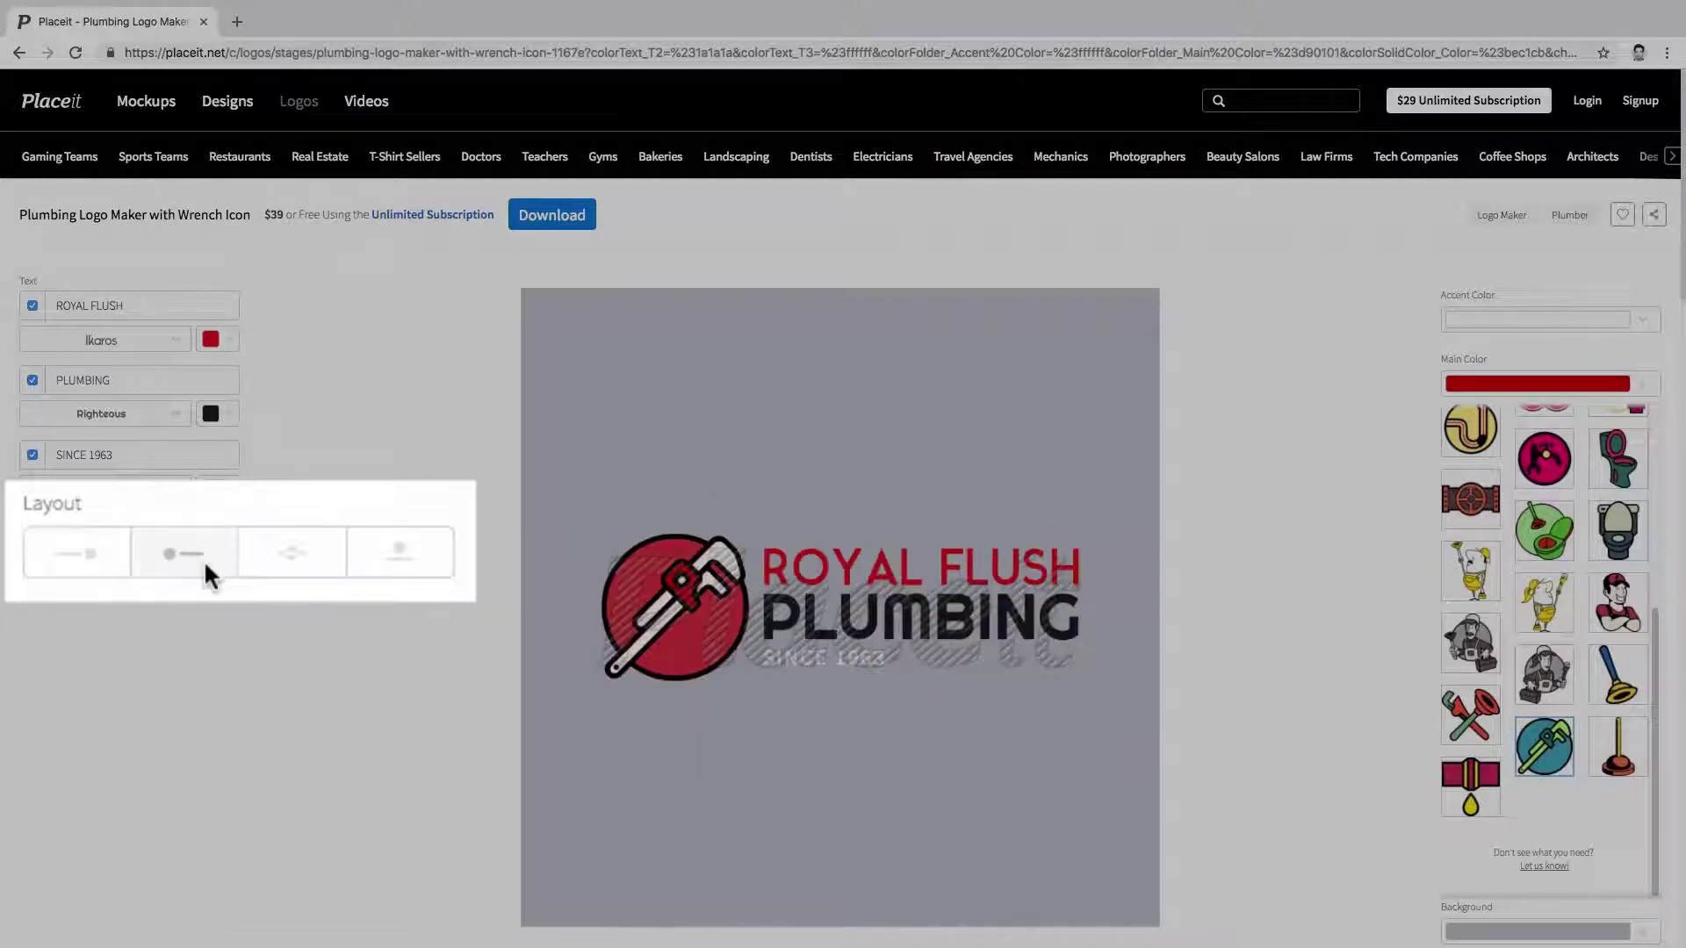
click(282, 562)
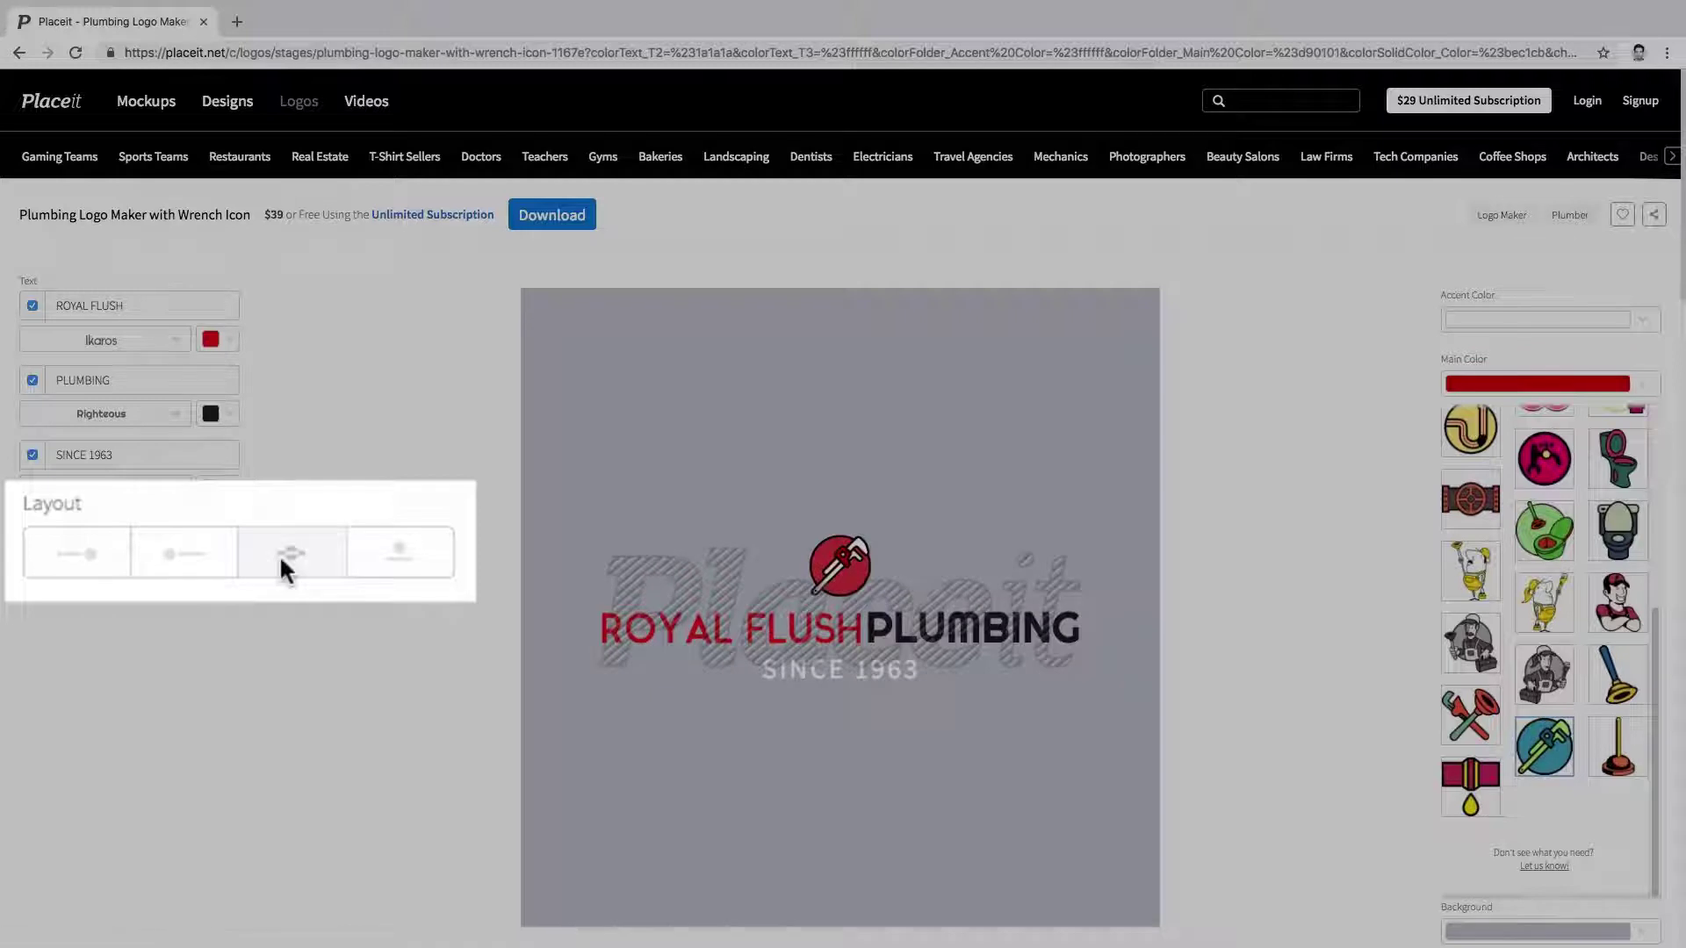
click(397, 558)
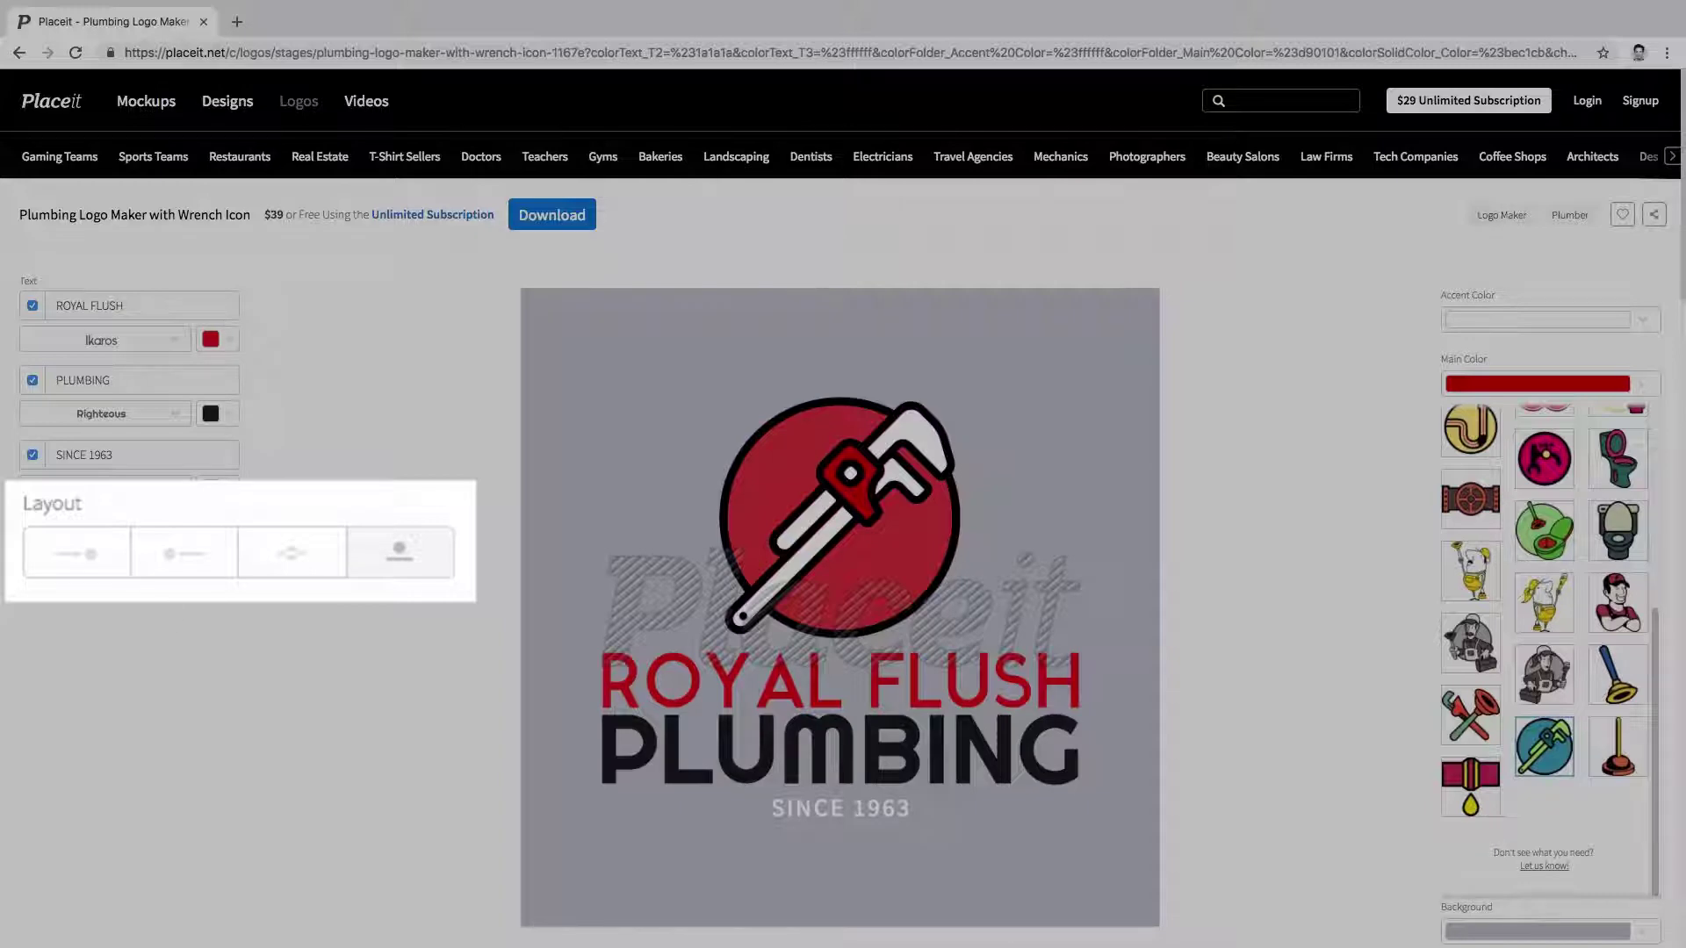
click(113, 569)
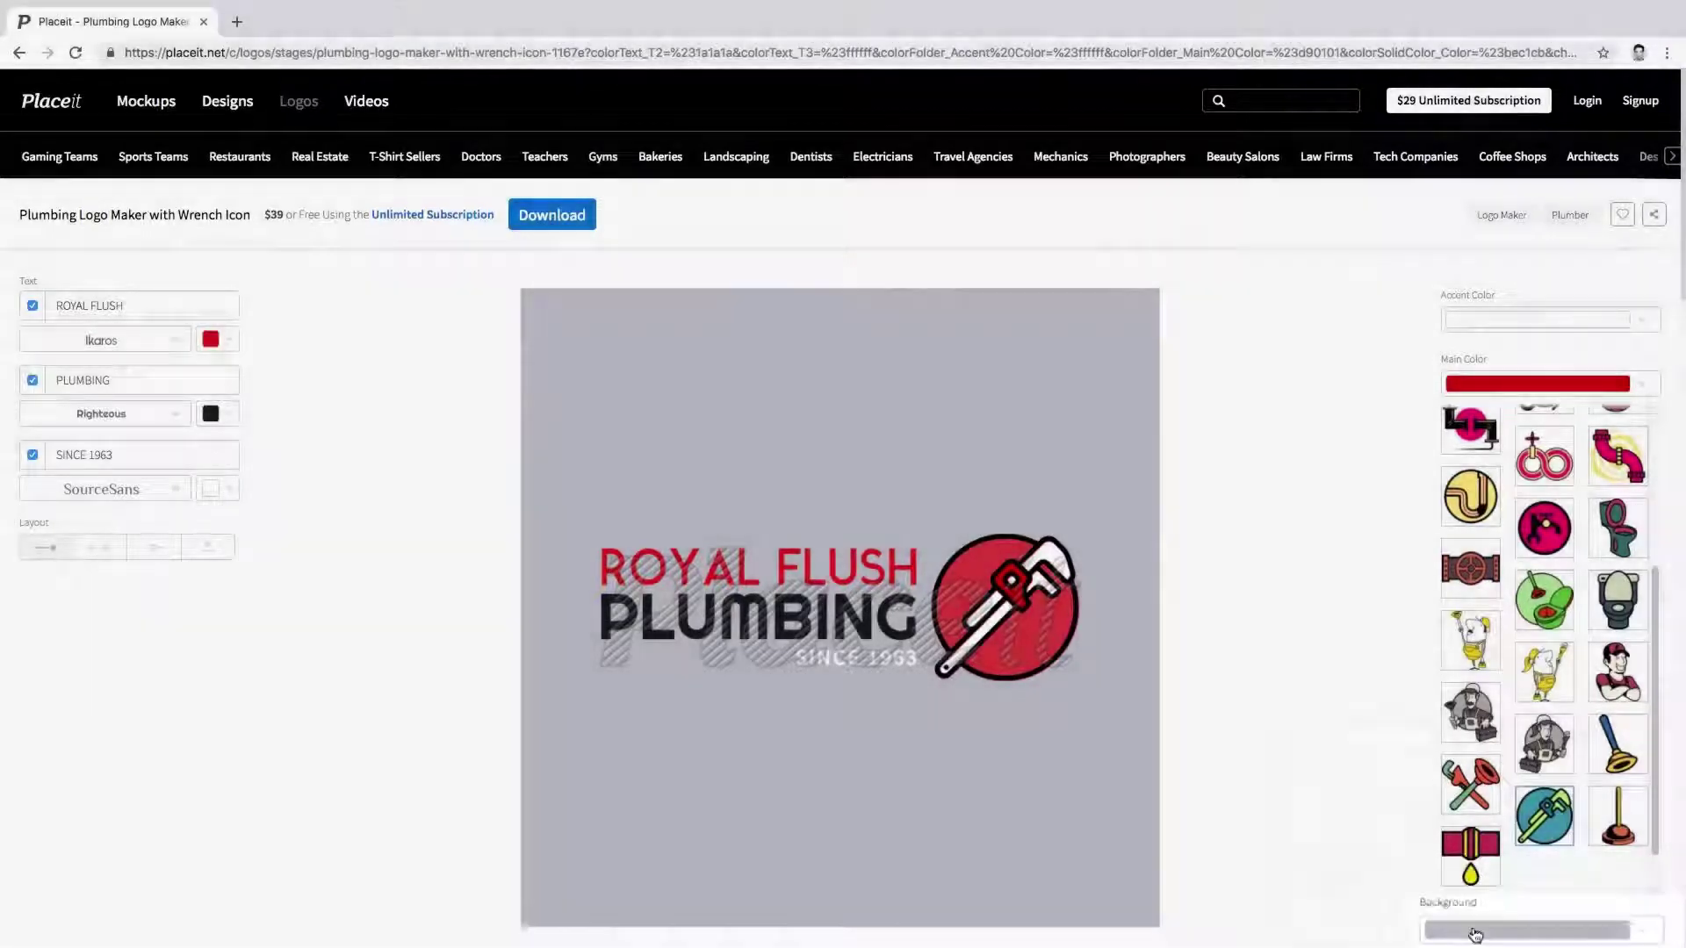
Set the logo background to golden yellow and change the SINCE 1963 tagline color to black.
click(1490, 933)
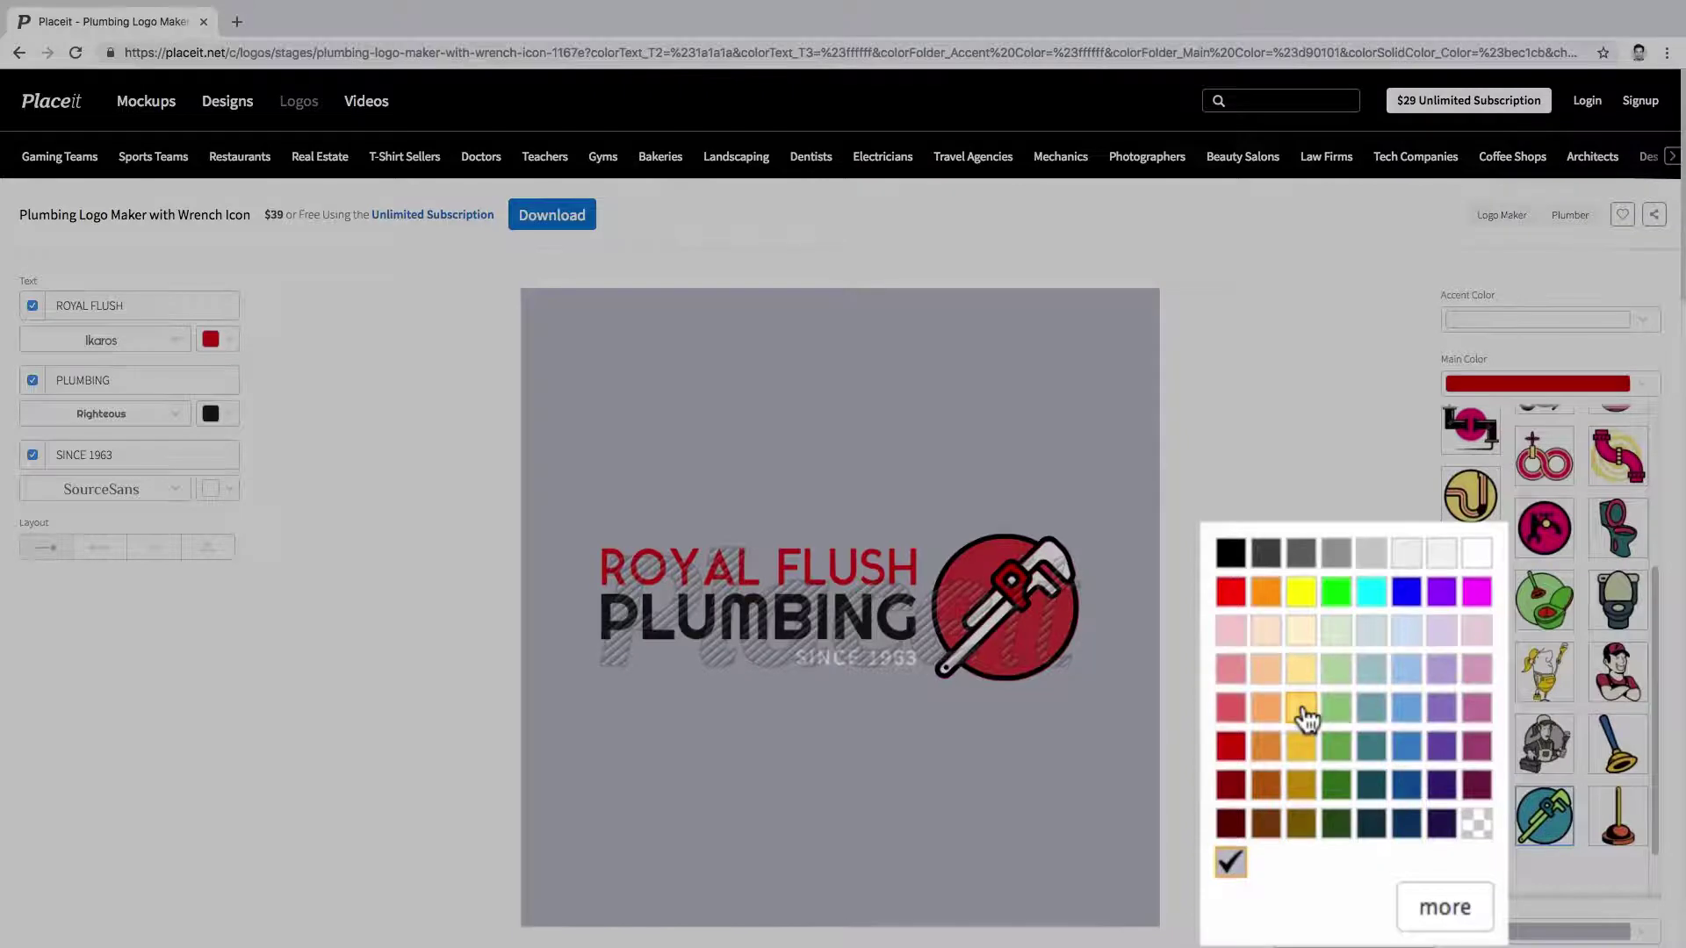
click(1304, 715)
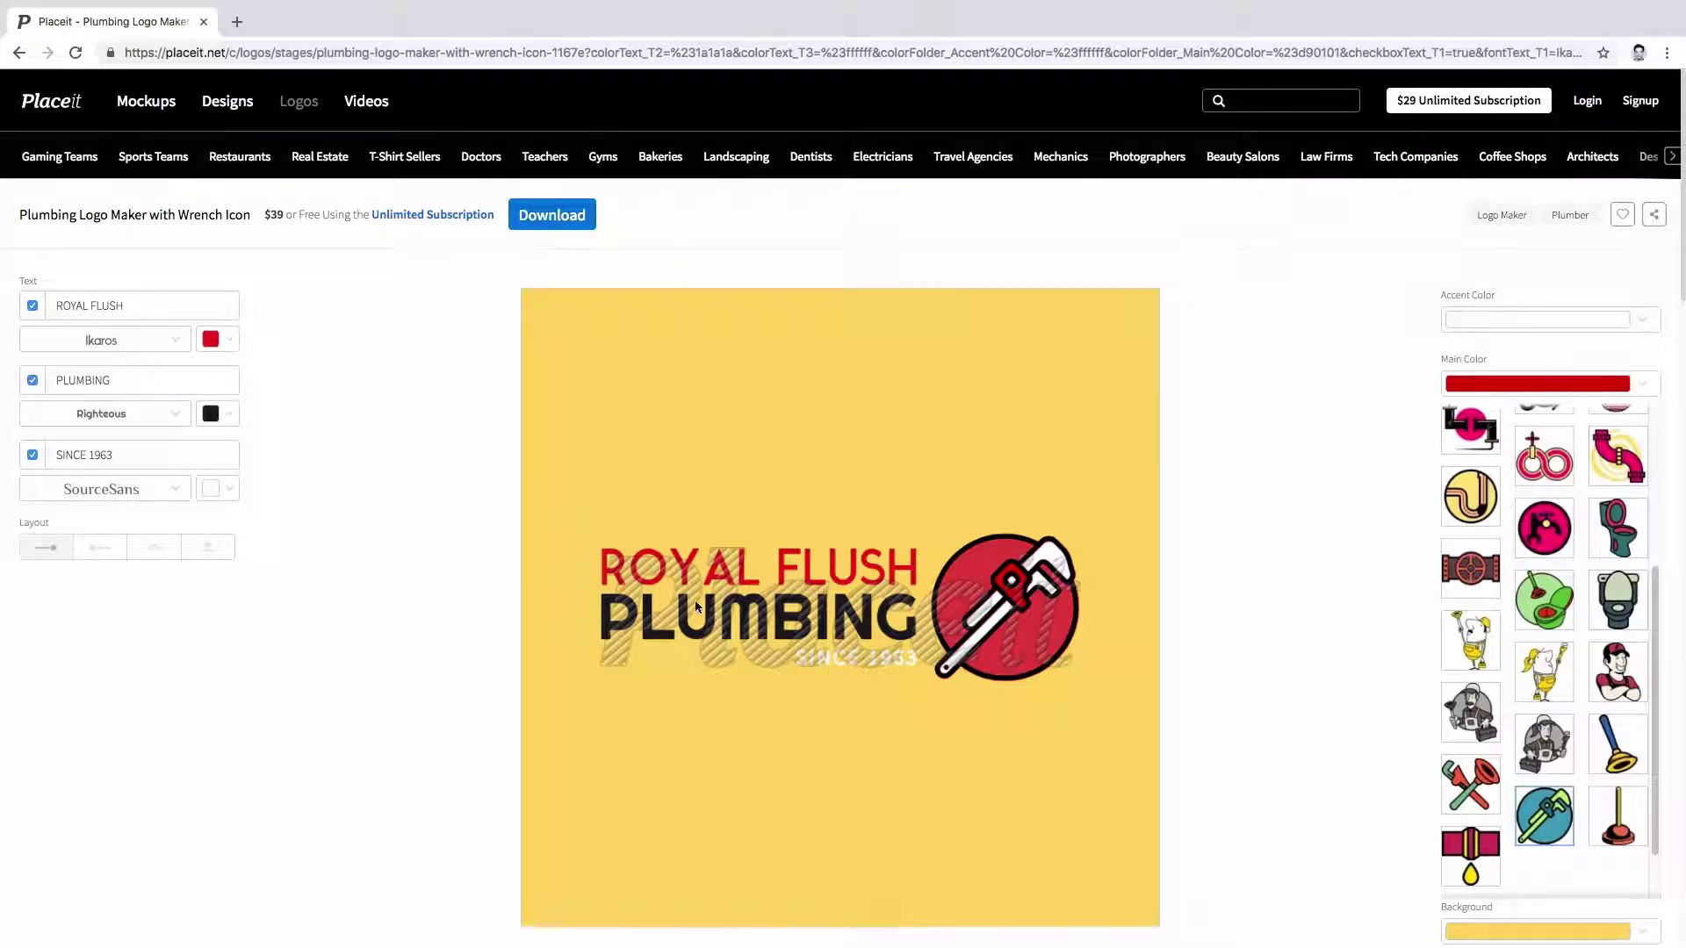
click(221, 496)
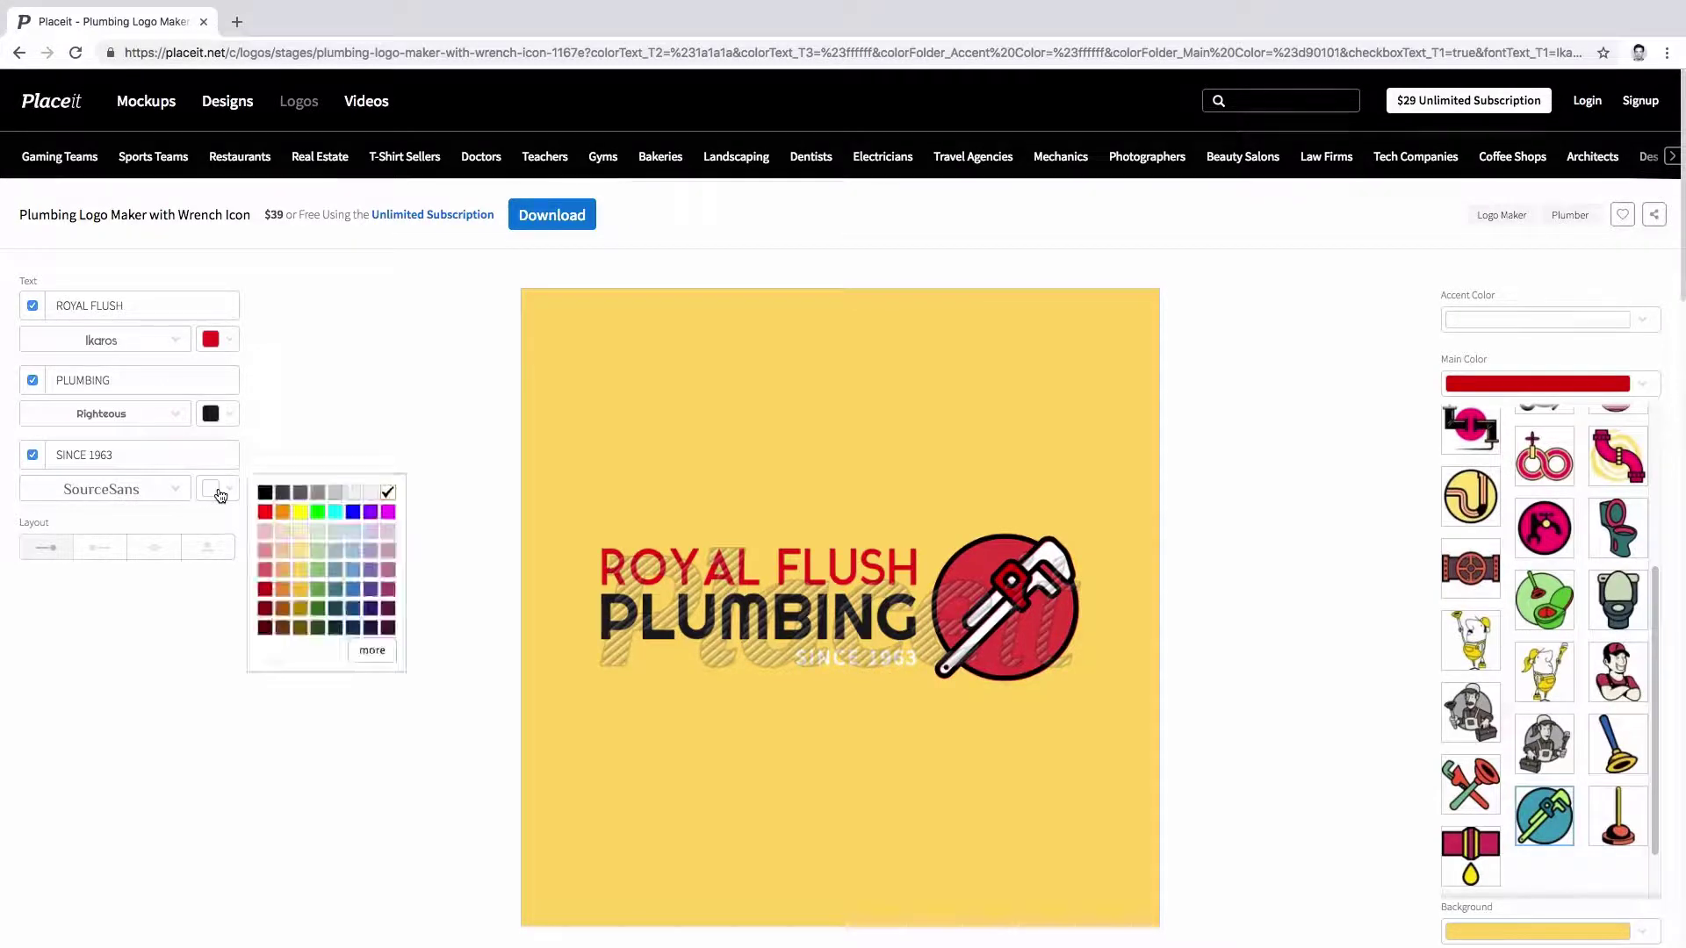
click(225, 423)
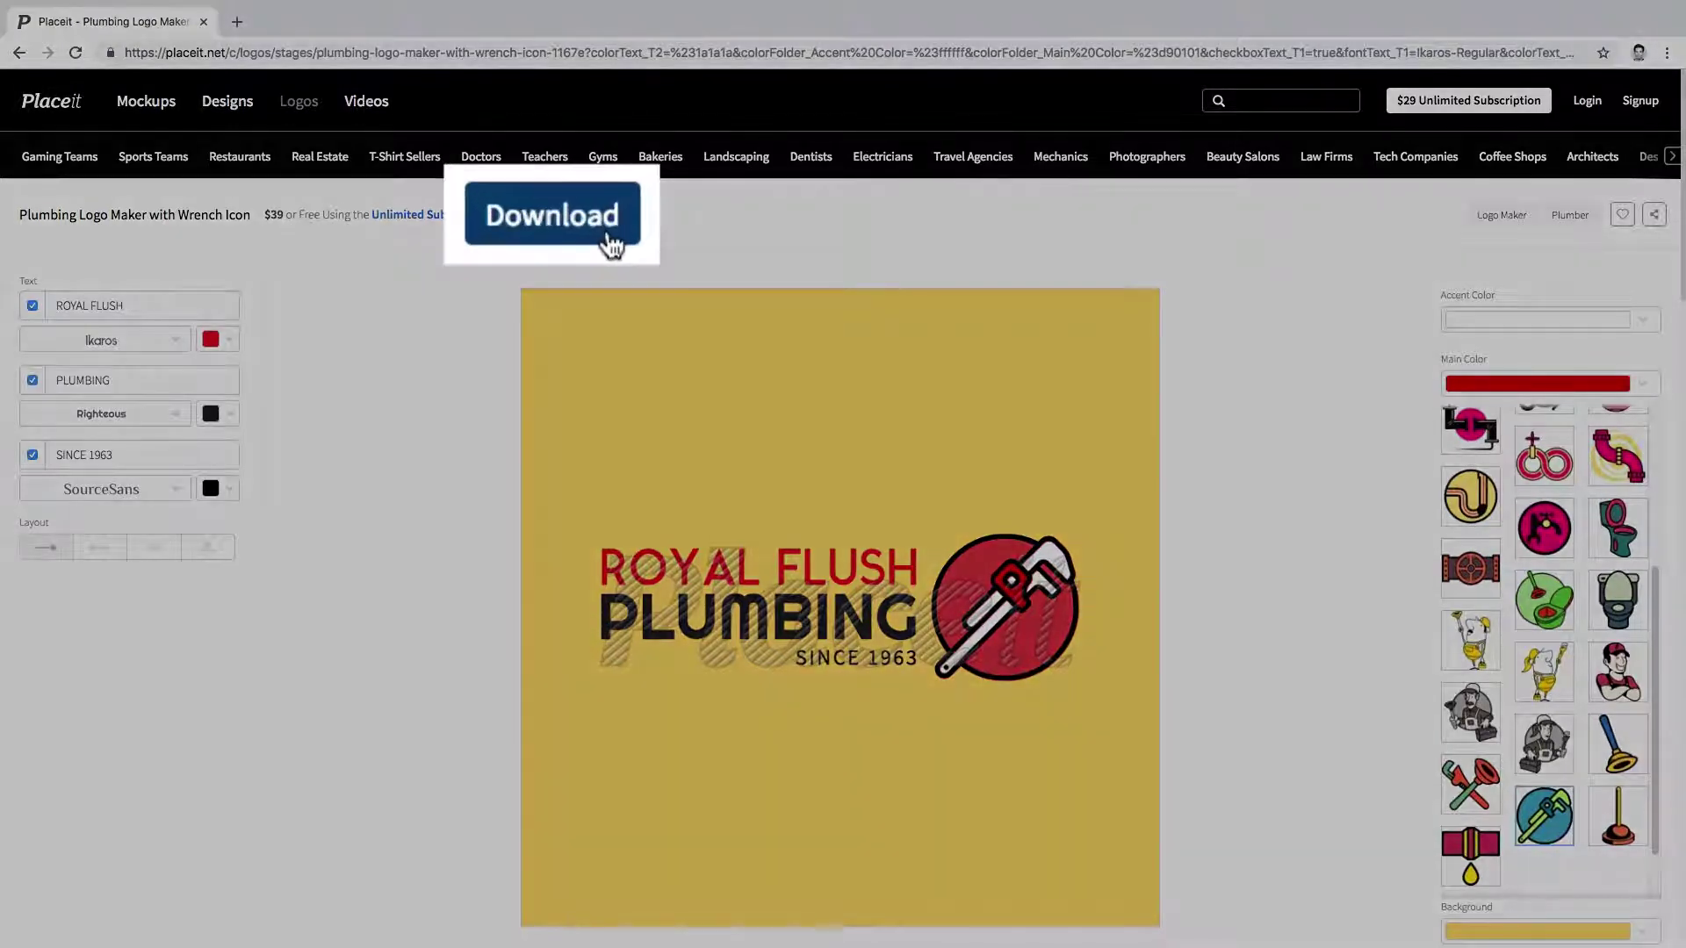
Open the download options for the finished logo.
click(551, 216)
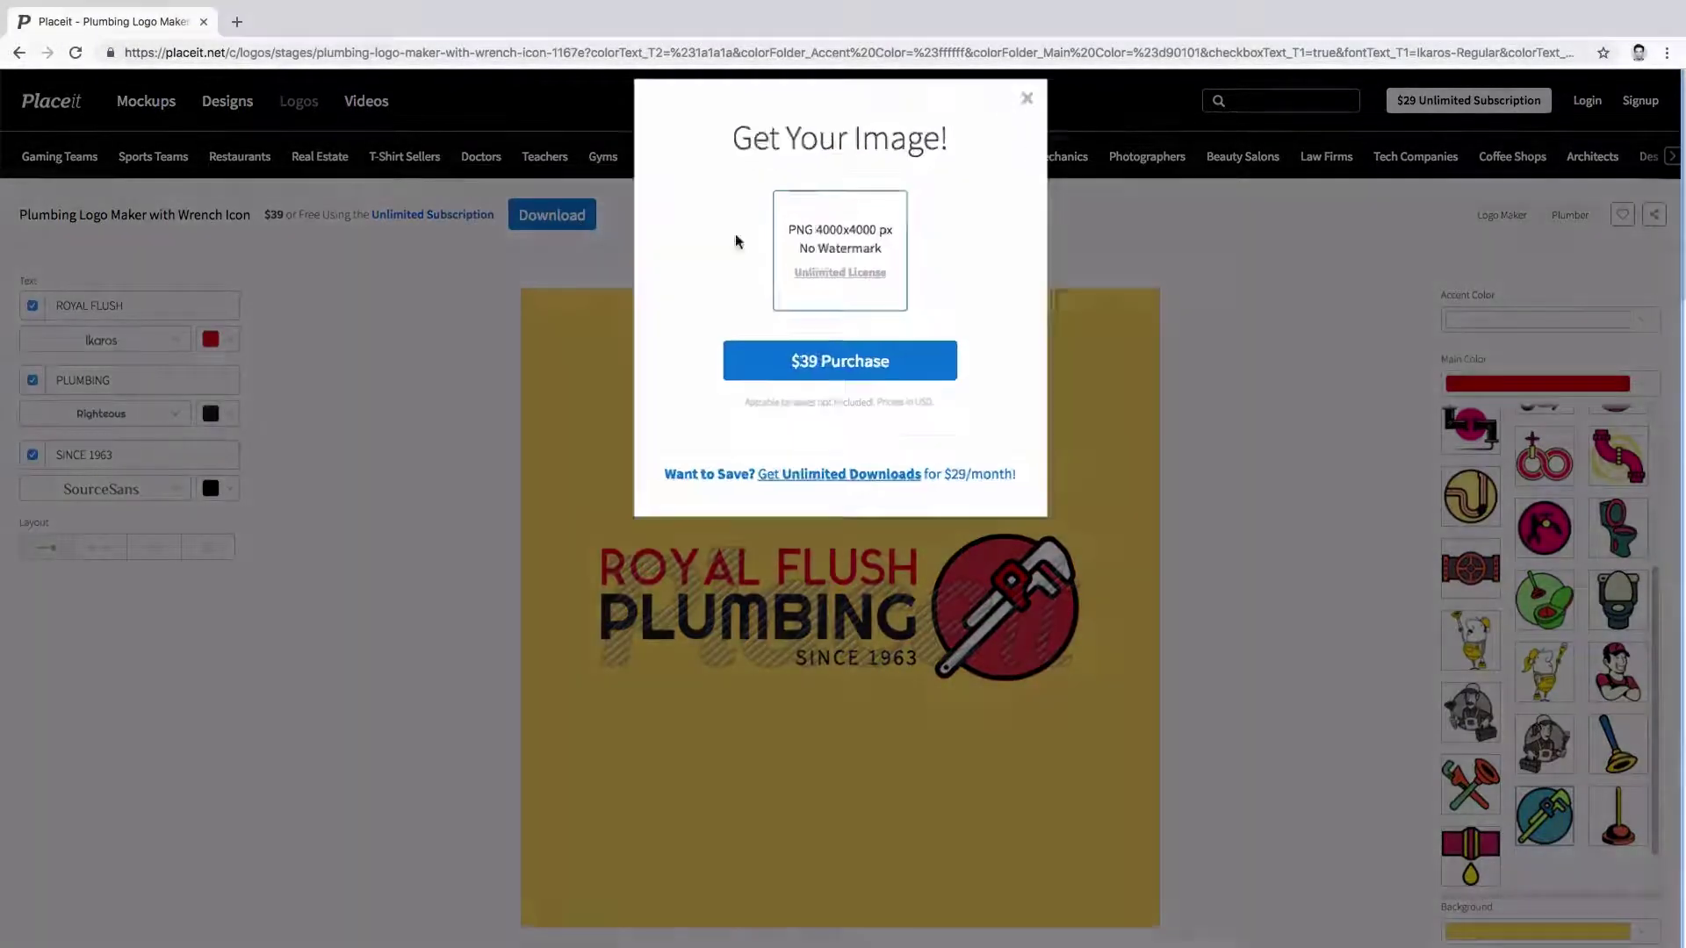